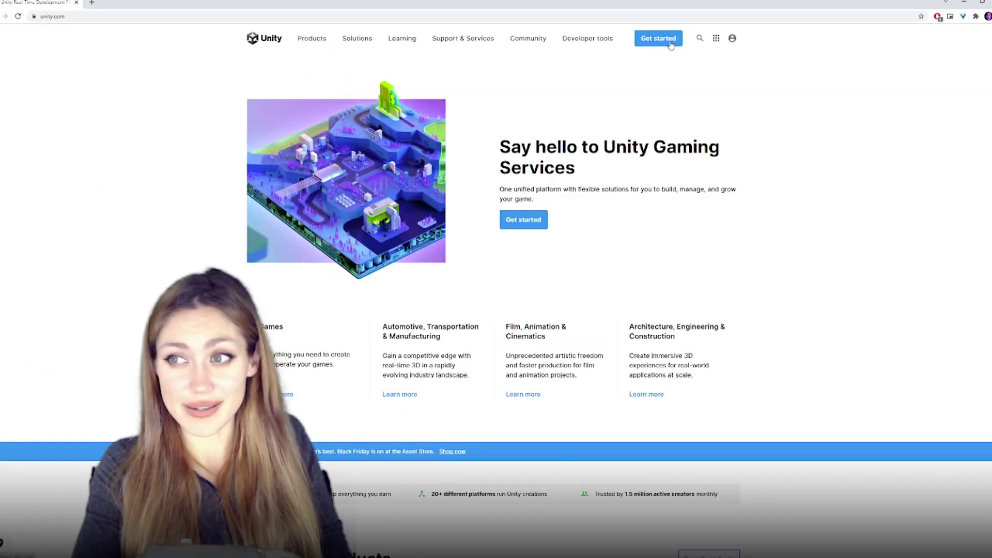
# - Open Unity's plans page and review the eligibility conditions of the free Personal plan
pyautogui.click(670, 46)
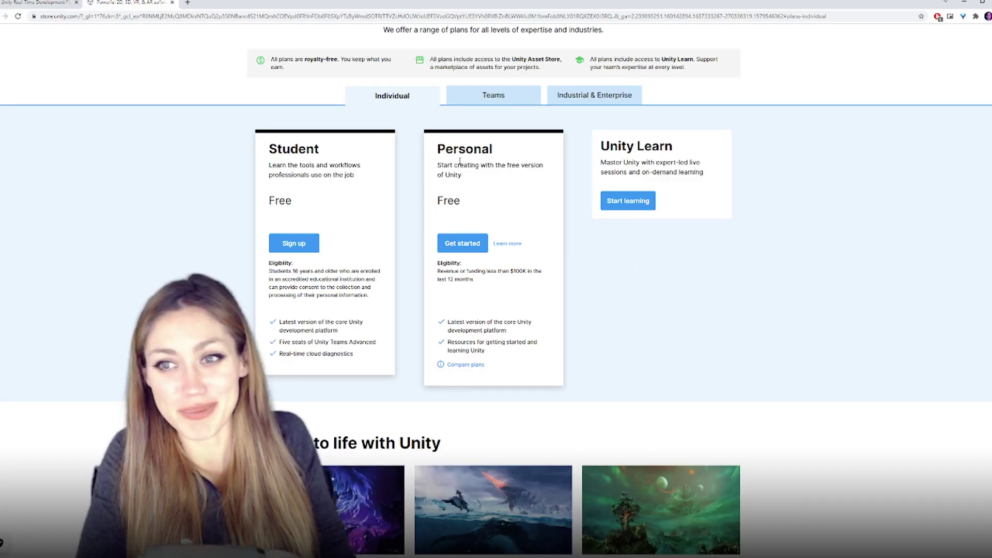
pyautogui.scroll(-1, 471, 200)
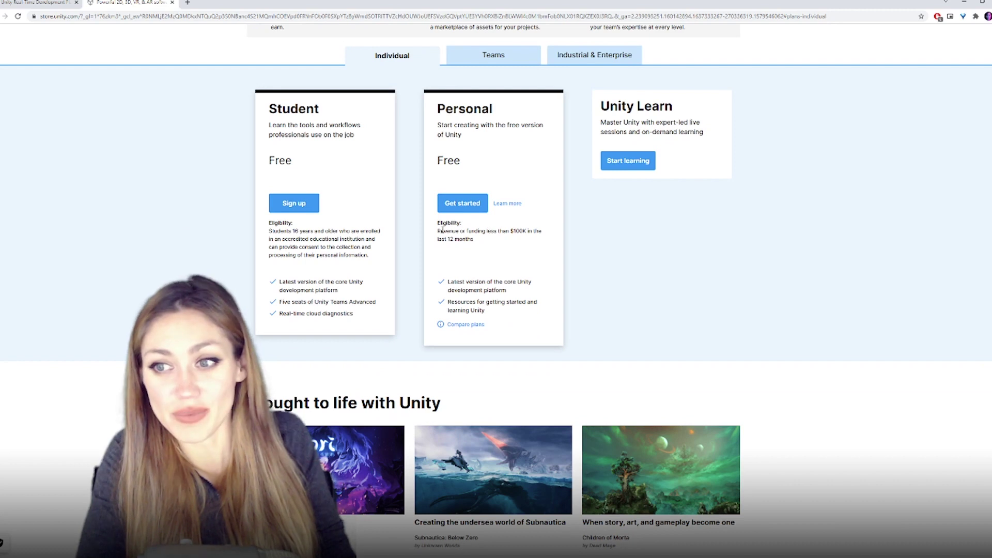
pyautogui.moveTo(447, 232); pyautogui.dragTo(496, 229)
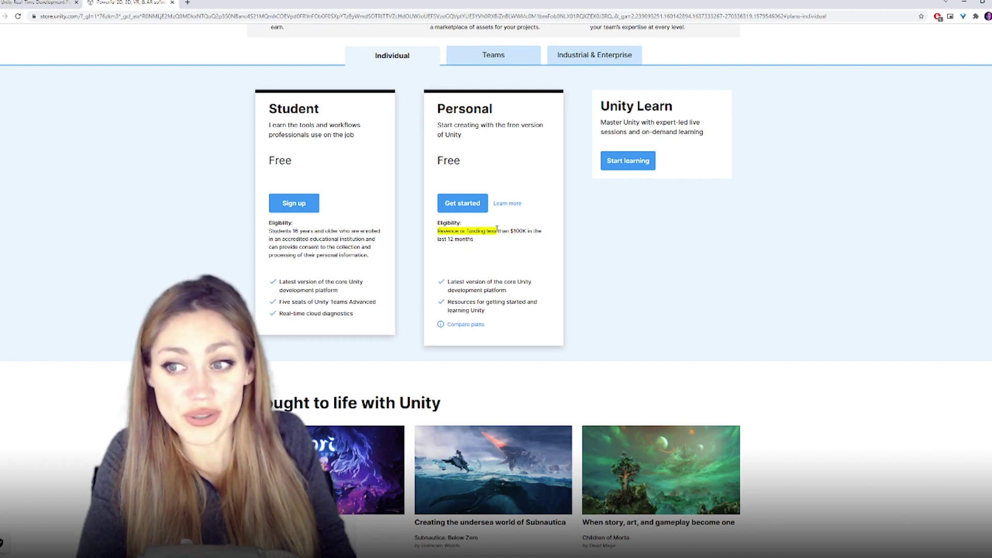
pyautogui.click(546, 240)
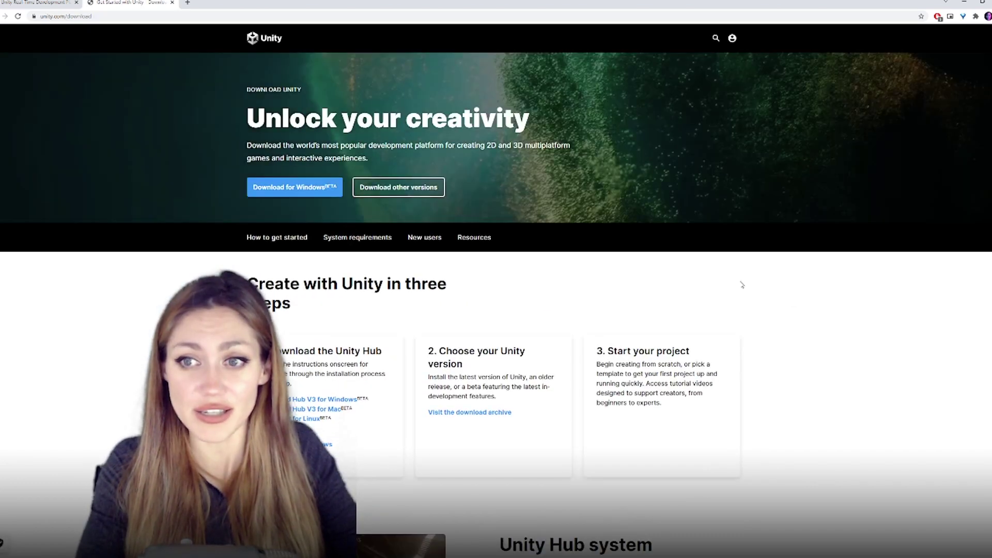
# - Review the Unity Hub download instructions and options on the Unity download page
pyautogui.scroll(-3, 323, 194)
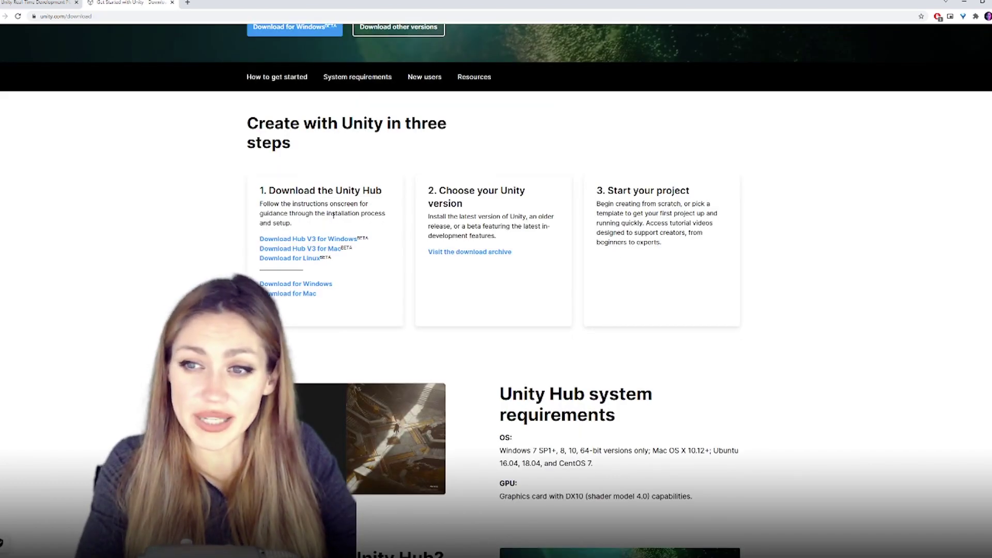
pyautogui.moveTo(336, 191); pyautogui.dragTo(382, 191)
pyautogui.click(362, 191)
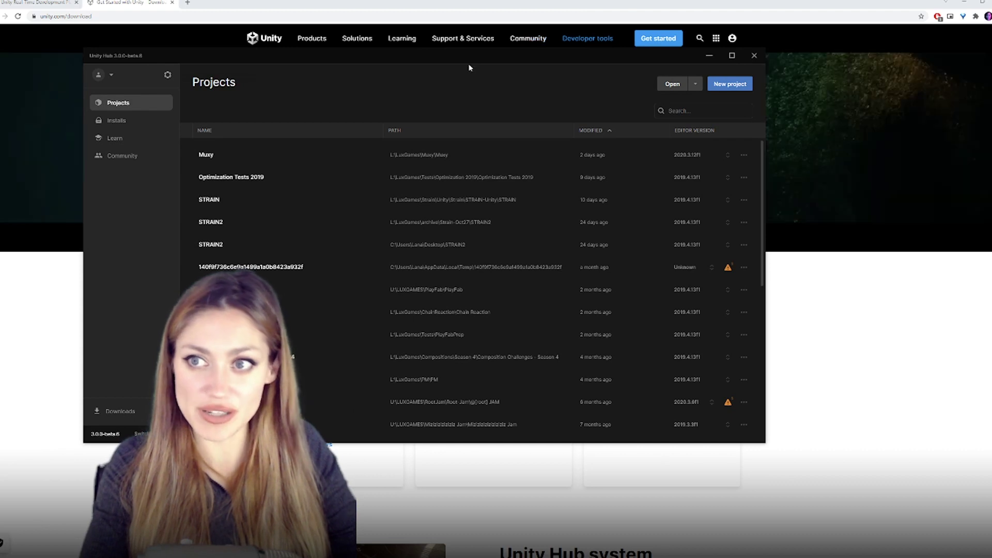
# - Switch to Unity Hub and look over the account options, installed editor versions and editor installation options
pyautogui.moveTo(470, 67); pyautogui.dragTo(561, 77)
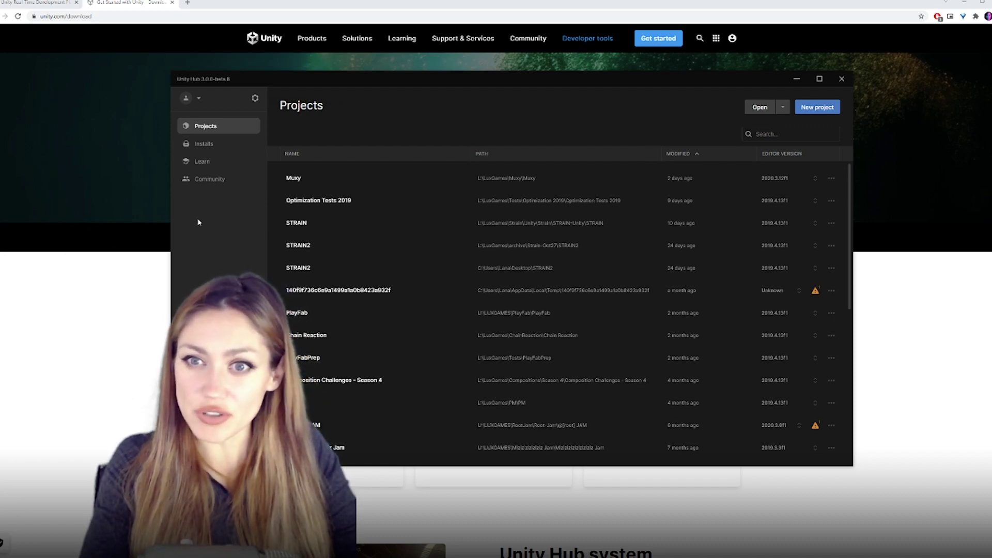
pyautogui.click(200, 99)
pyautogui.click(211, 101)
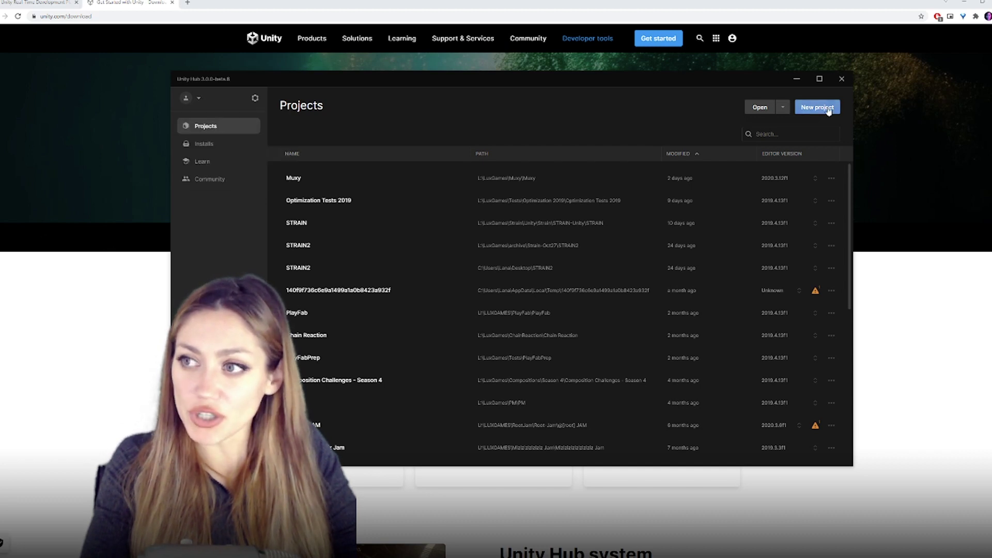
pyautogui.click(228, 144)
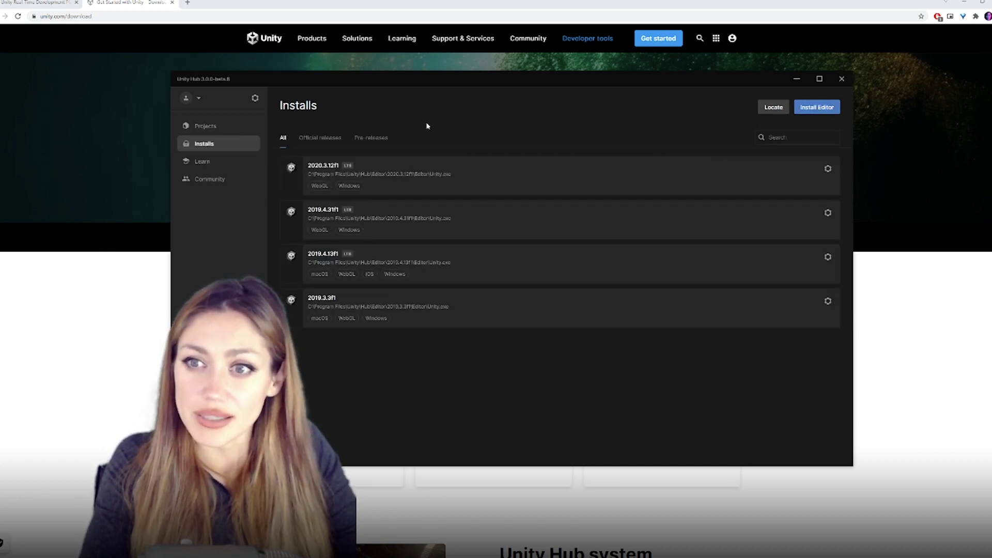
pyautogui.click(815, 107)
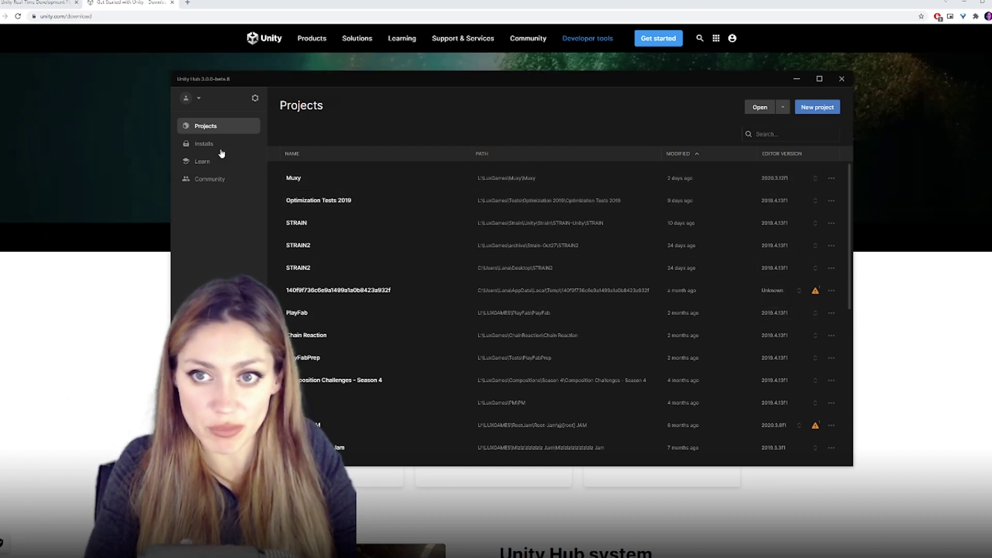
pyautogui.click(217, 145)
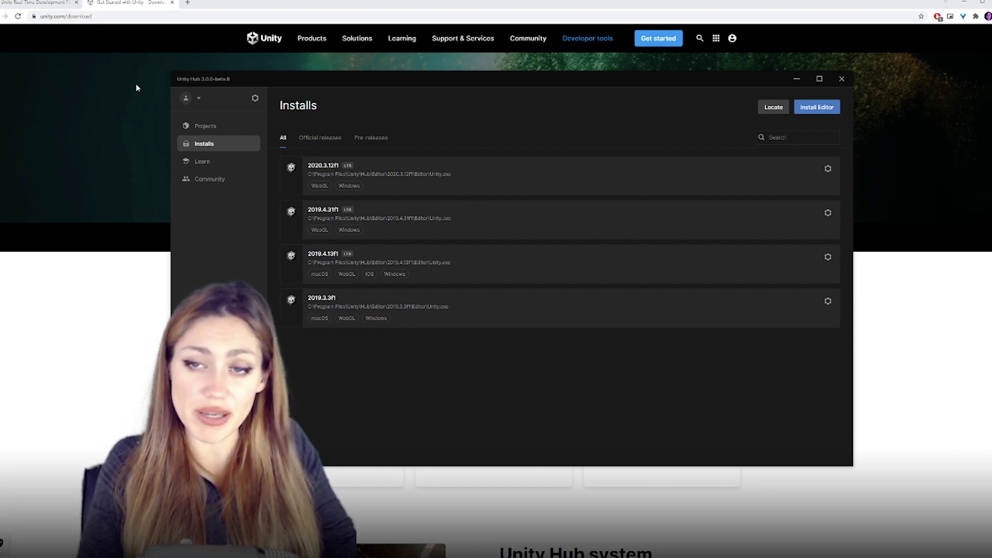
pyautogui.click(204, 125)
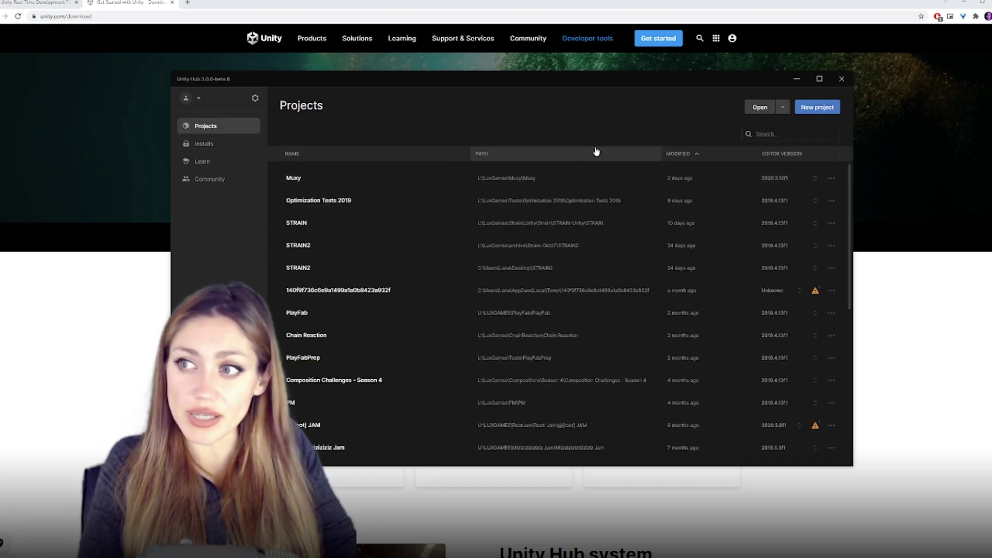
# - Set up a new project from the 3D template, name it "Unity Demo Project" and open its location setting
pyautogui.click(815, 108)
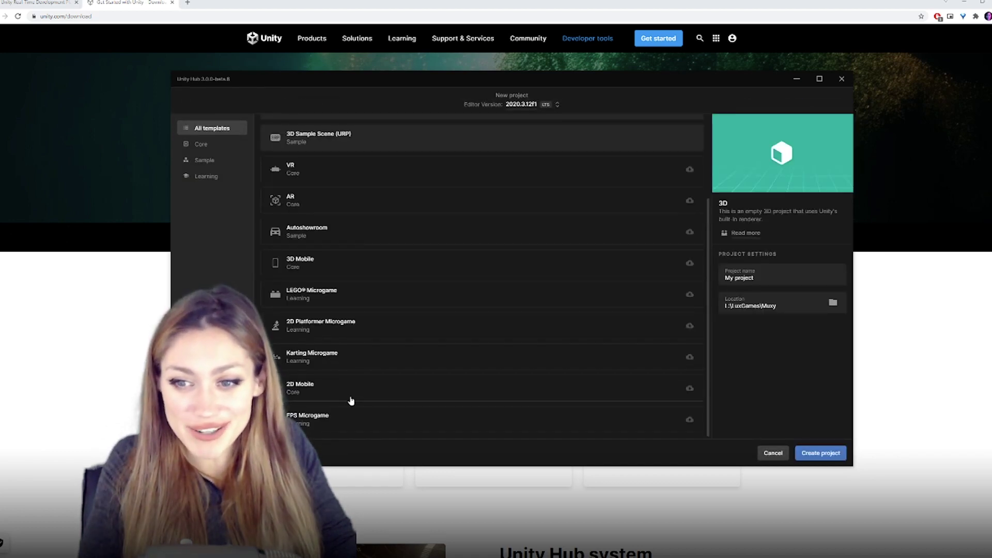
pyautogui.scroll(3, 380, 418)
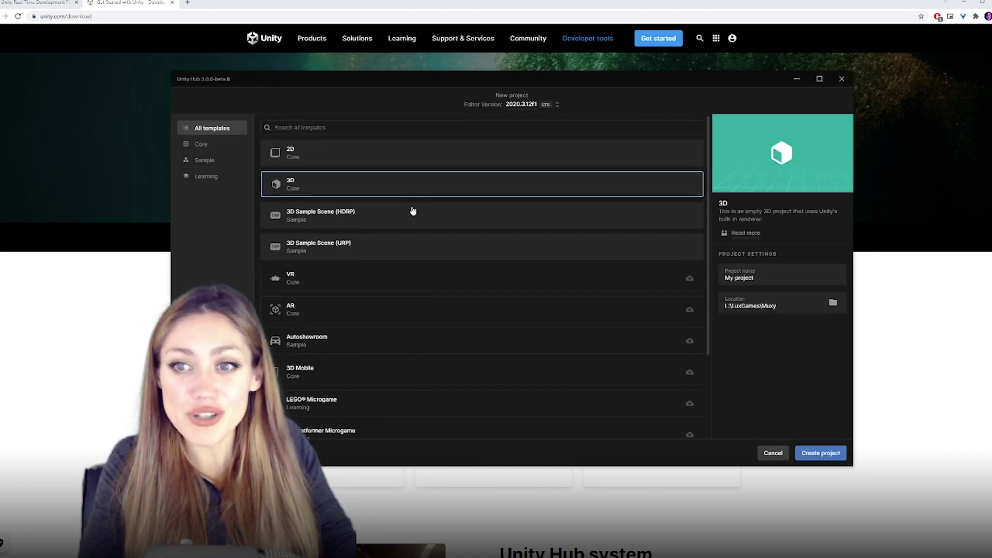
pyautogui.scroll(-2, 376, 349)
pyautogui.scroll(2, 387, 248)
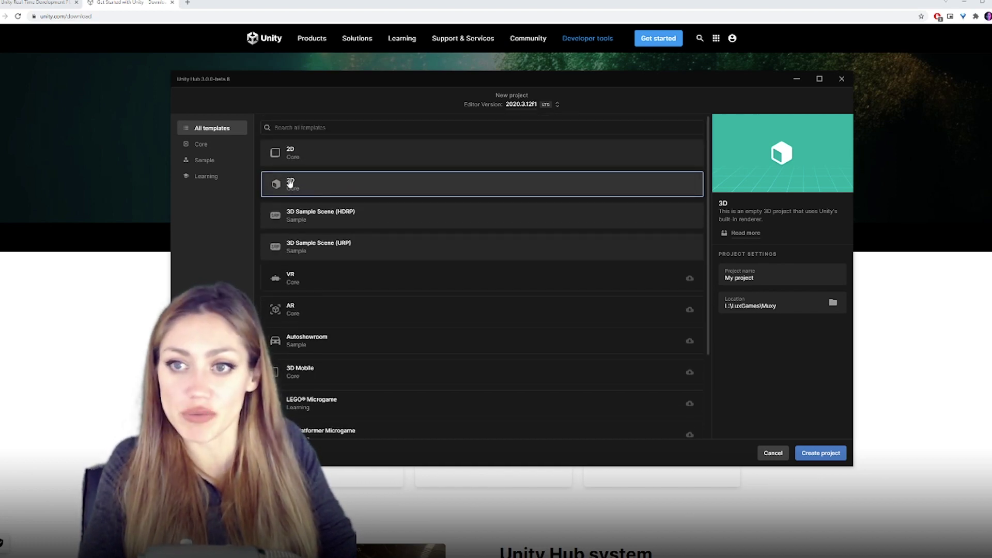
pyautogui.moveTo(756, 278); pyautogui.dragTo(730, 277)
pyautogui.press('BackSpace')
pyautogui.press('BackSpace')
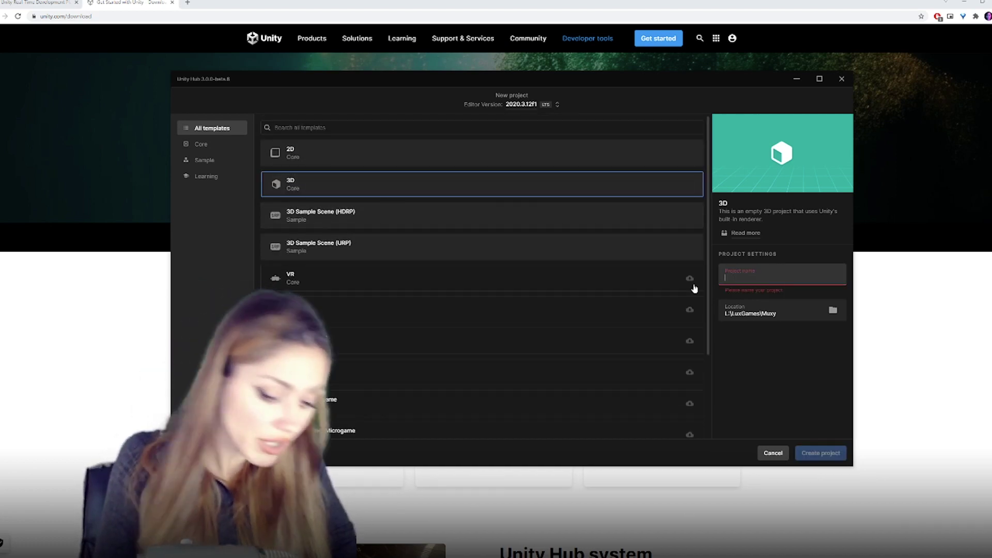
pyautogui.write('Unity Demo Project')
pyautogui.click(833, 302)
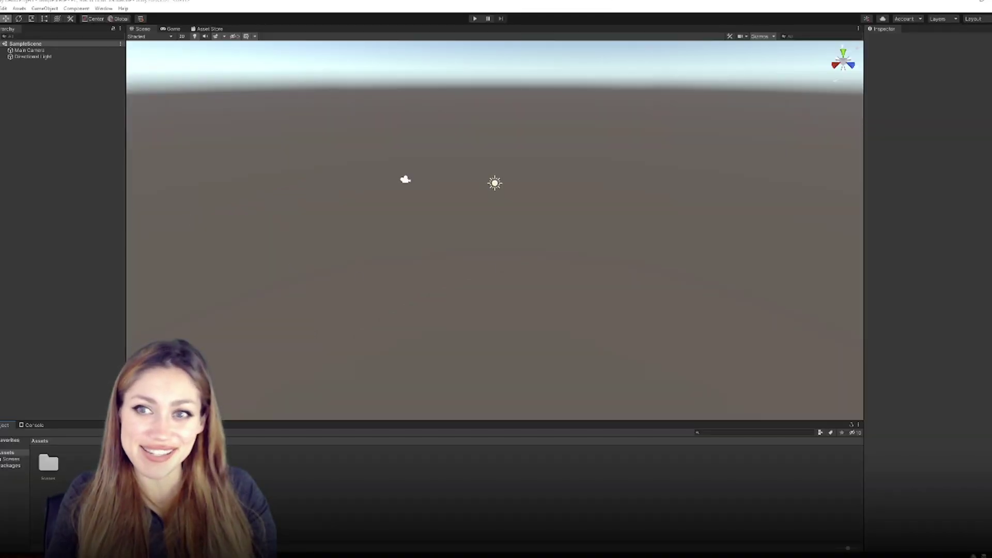
pyautogui.click(52, 50)
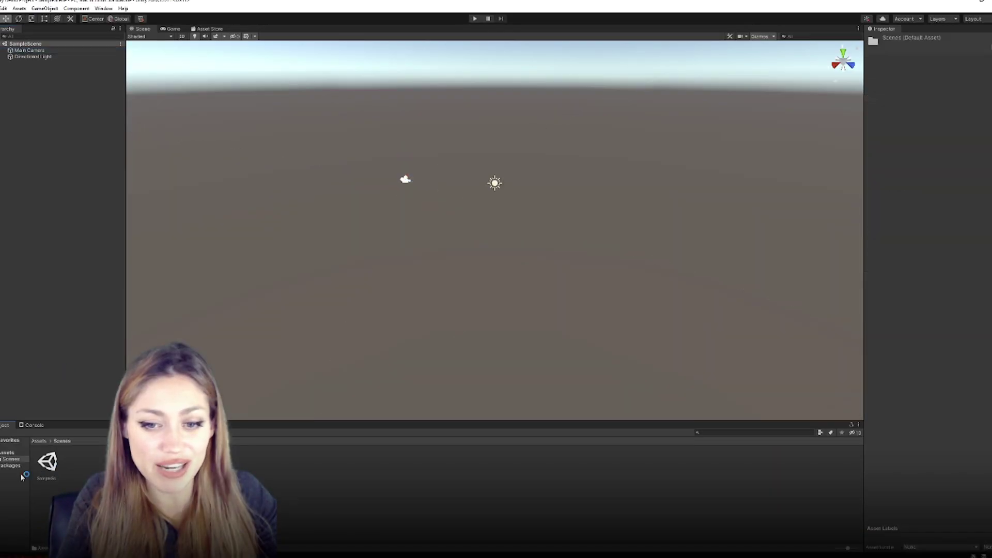
pyautogui.click(49, 108)
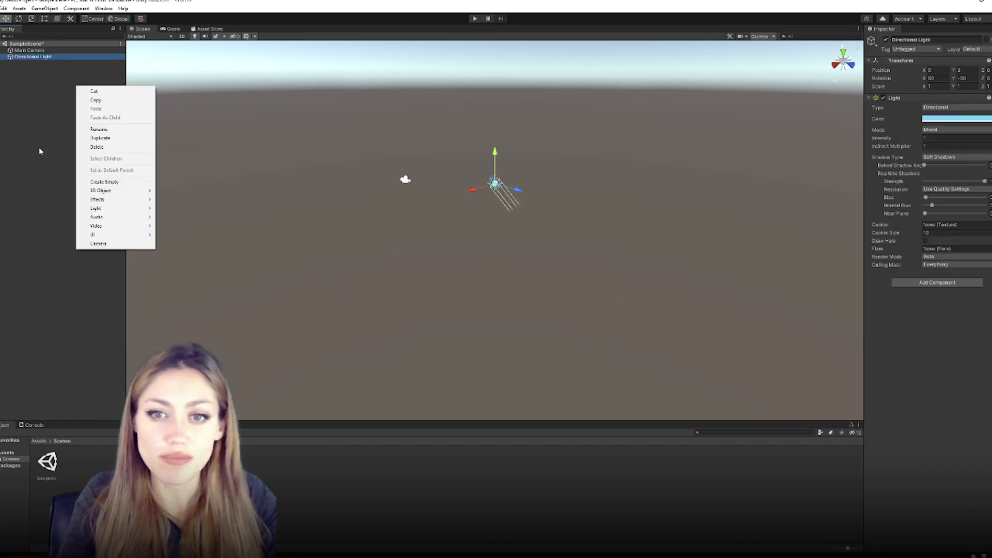
pyautogui.click(40, 150)
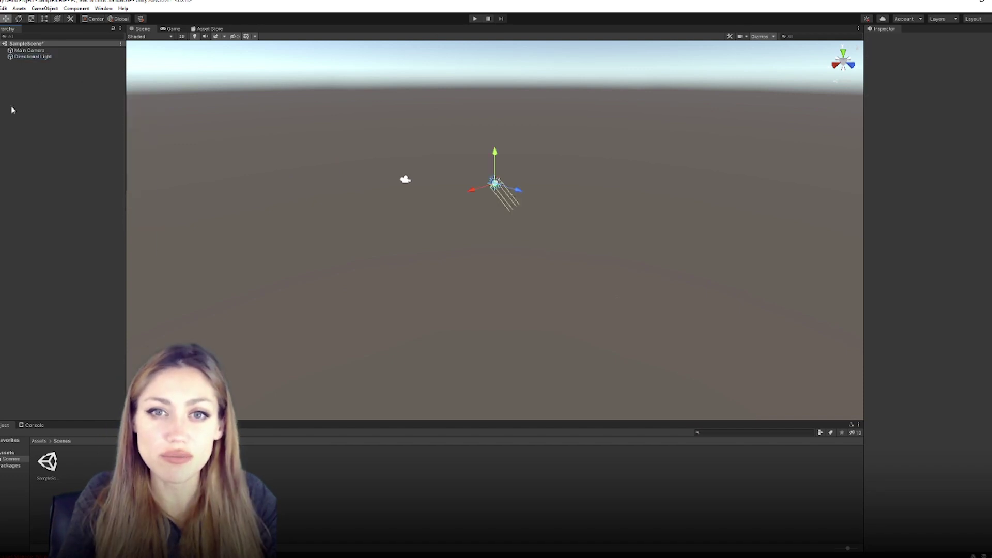
# - Add a 3D Cube object to SampleScene
pyautogui.rightClick(55, 133)
pyautogui.moveTo(82, 237)
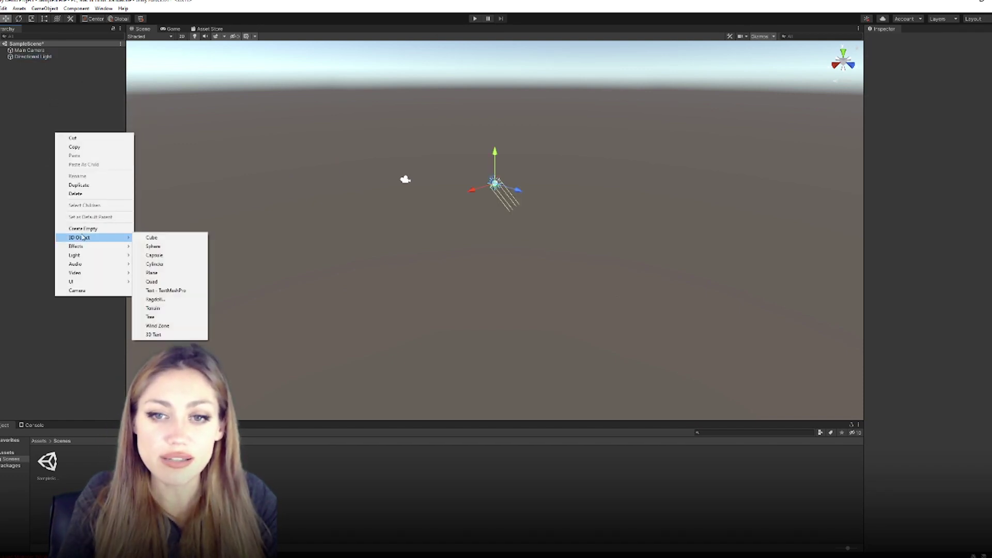
pyautogui.click(170, 239)
pyautogui.scroll(2, 540, 203)
pyautogui.scroll(2, 539, 197)
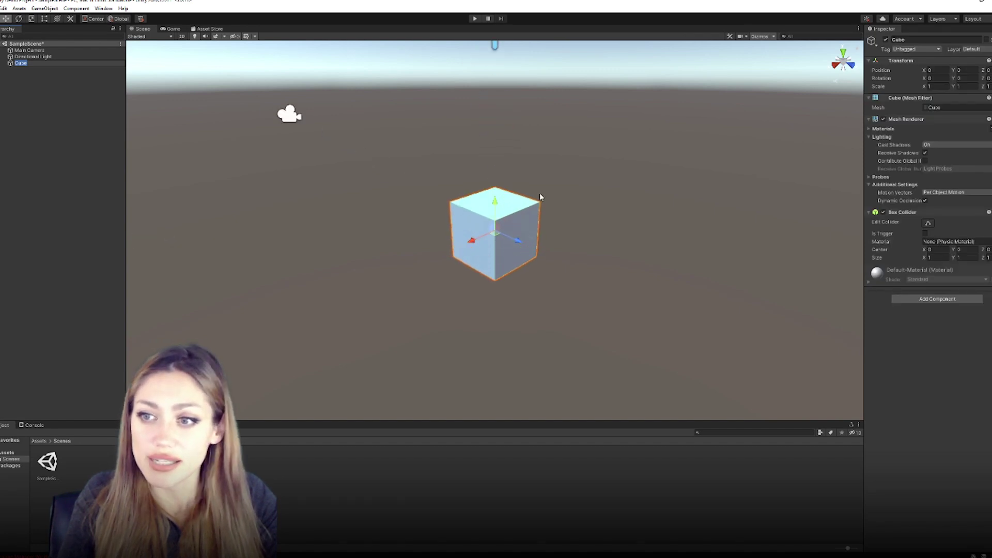
pyautogui.scroll(-1, 541, 194)
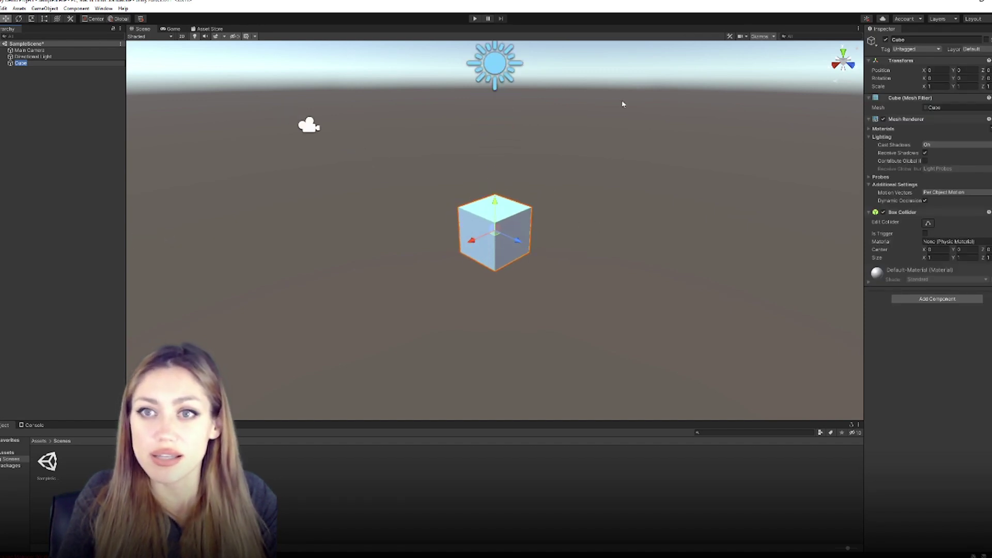
# - Toggle the scene lighting, examine the cube from different distances and angles, and view the Game view
pyautogui.click(145, 30)
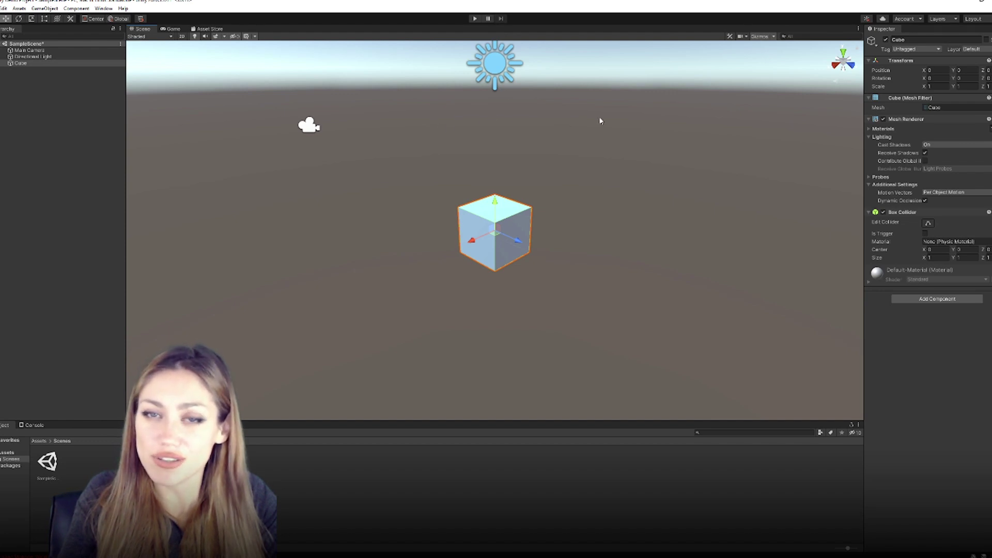
pyautogui.click(197, 37)
pyautogui.click(195, 37)
pyautogui.scroll(-5, 543, 191)
pyautogui.scroll(-2, 547, 192)
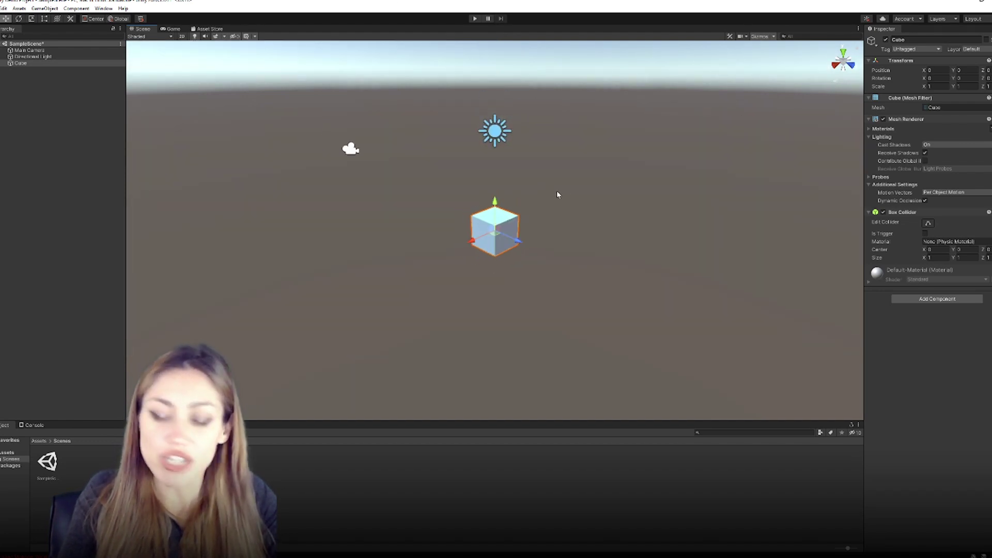
pyautogui.keyDown('alt'); pyautogui.moveTo(662, 192); pyautogui.dragTo(604, 176); pyautogui.keyUp('alt')
pyautogui.click(595, 178)
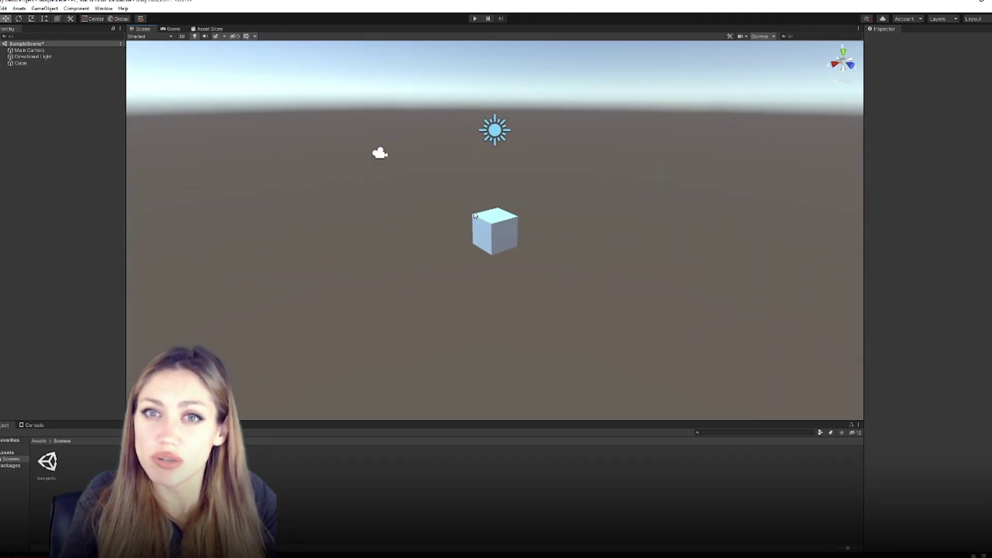
pyautogui.click(172, 30)
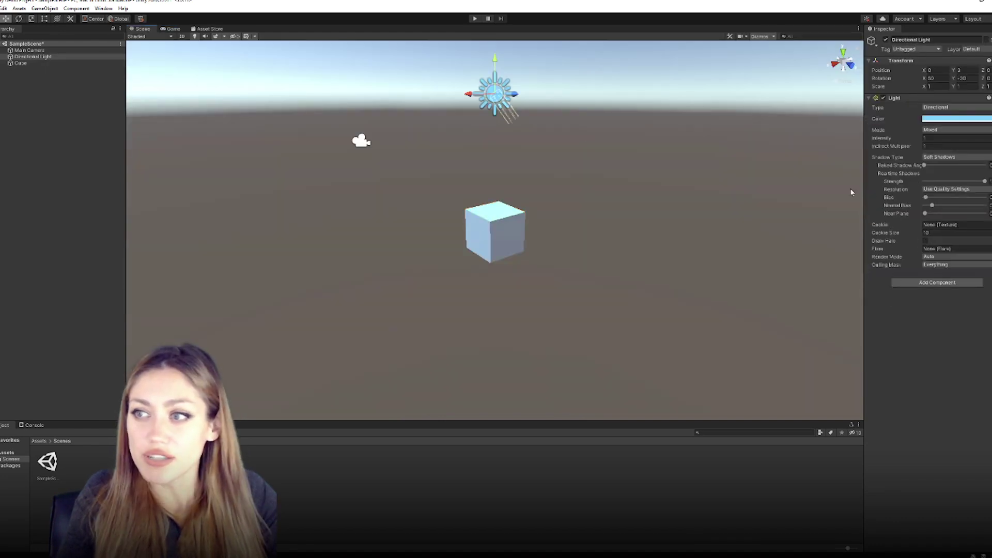
# - Set the Directional Light's color to pink and try out changes to its intensity
pyautogui.click(954, 121)
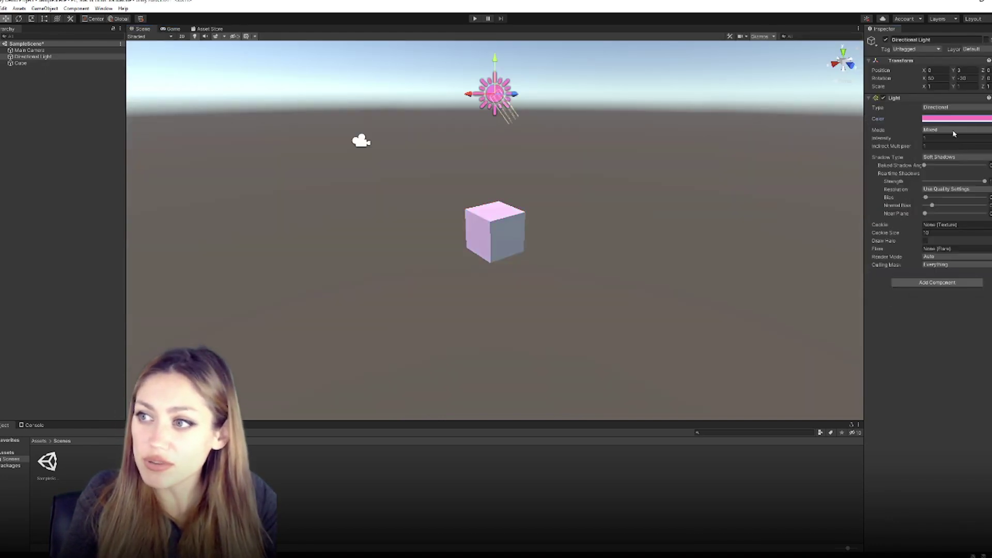
pyautogui.moveTo(906, 141); pyautogui.dragTo(876, 144)
pyautogui.scroll(10, 468, 225)
pyautogui.scroll(-3, 579, 217)
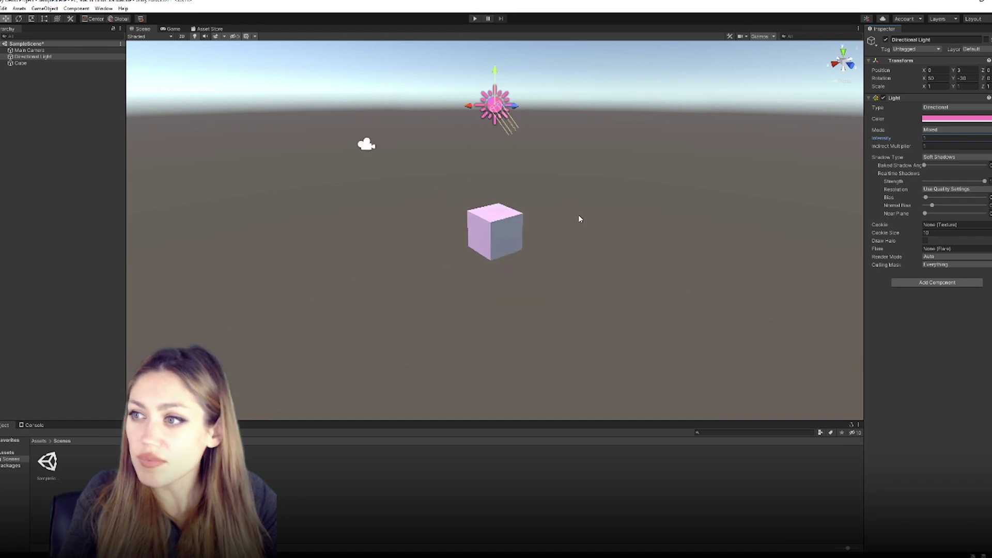
# - Scale the cube to 100 on both the X and Z axes to form a wide ground surface
pyautogui.click(21, 63)
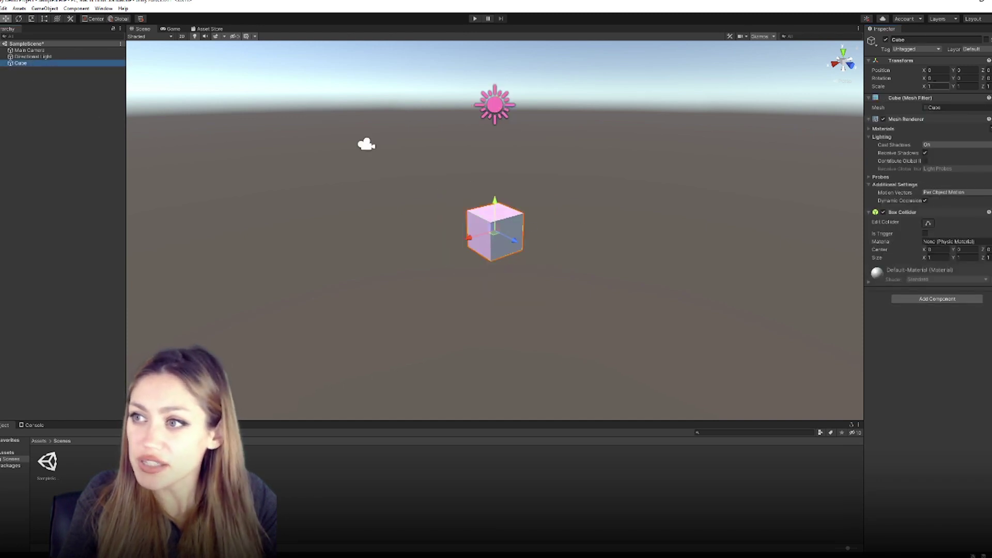
pyautogui.click(936, 86)
pyautogui.write('100')
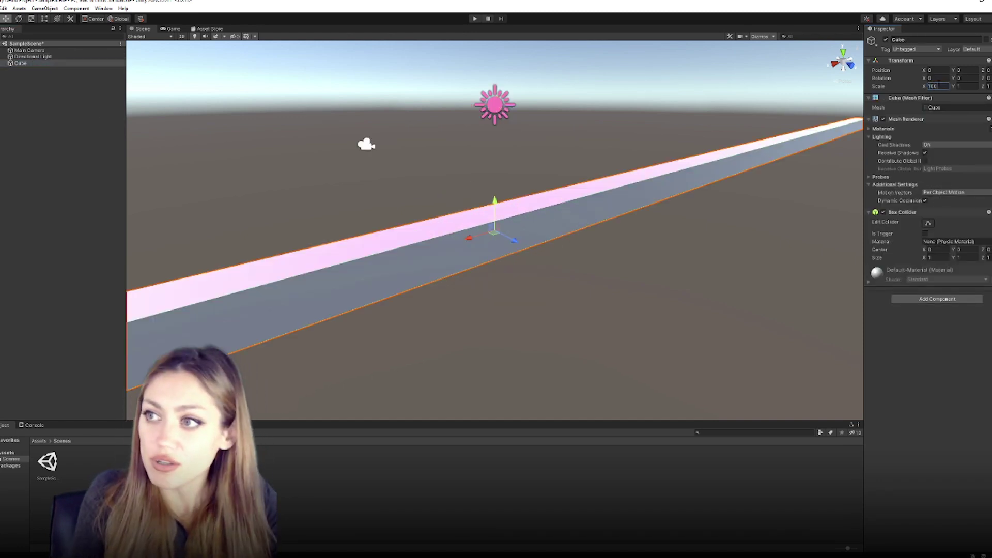
pyautogui.press('Tab')
pyautogui.press('Tab')
pyautogui.write('100')
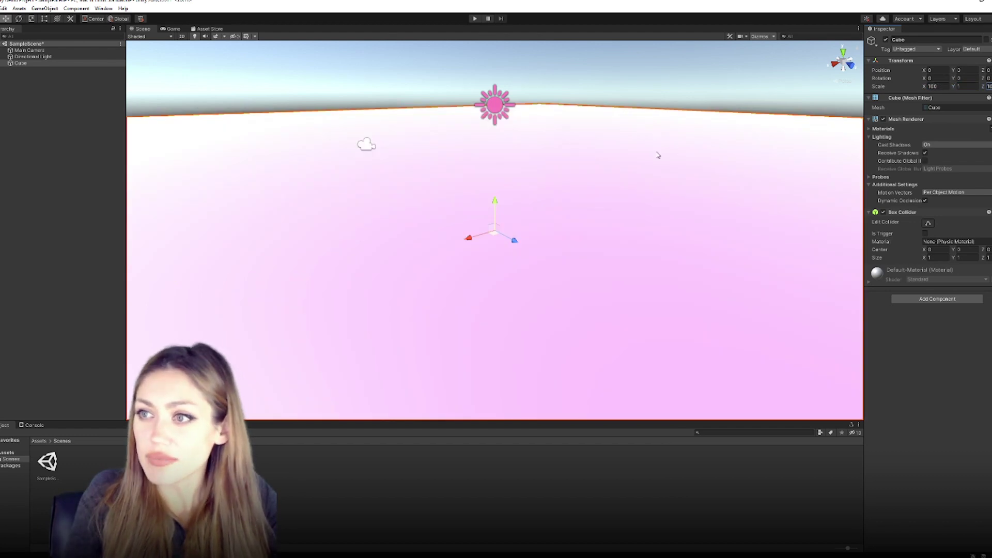
pyautogui.moveTo(687, 162)
pyautogui.keyDown('alt'); pyautogui.mouseDown()
pyautogui.moveTo(605, 137)
pyautogui.moveTo(687, 170)
pyautogui.mouseUp(); pyautogui.keyUp('alt')
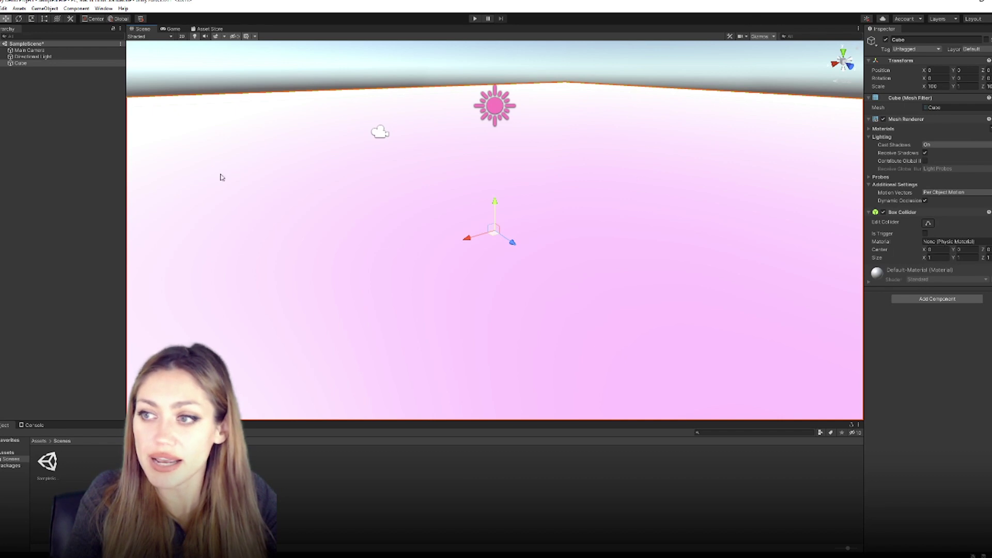
# - Deselect the cube and examine the enlarged surface from a different angle
pyautogui.click(557, 68)
pyautogui.keyDown('alt'); pyautogui.moveTo(507, 144); pyautogui.dragTo(590, 278); pyautogui.keyUp('alt')
pyautogui.scroll(-3, 507, 156)
pyautogui.moveTo(590, 278); pyautogui.dragTo(498, 292, button='right')
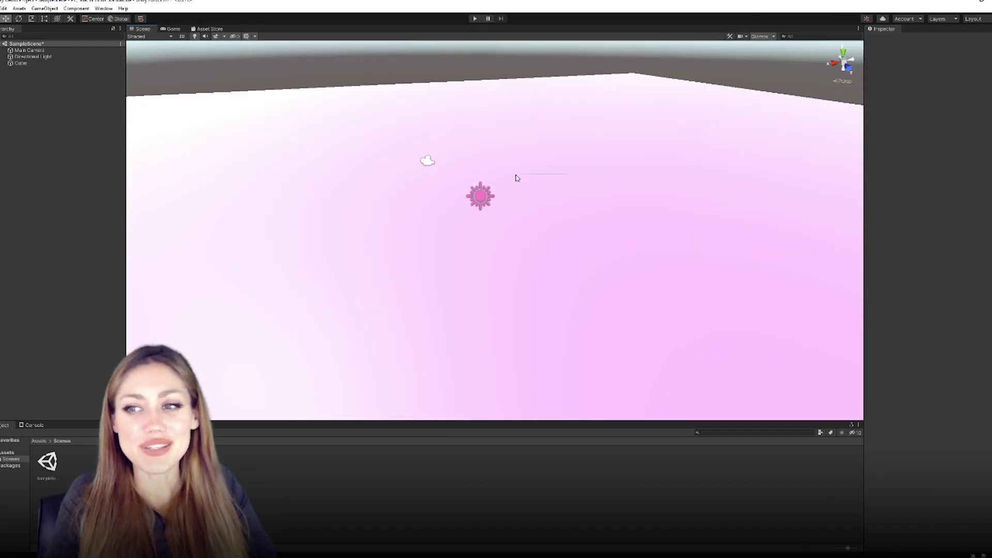
pyautogui.click(458, 115)
pyautogui.click(399, 51)
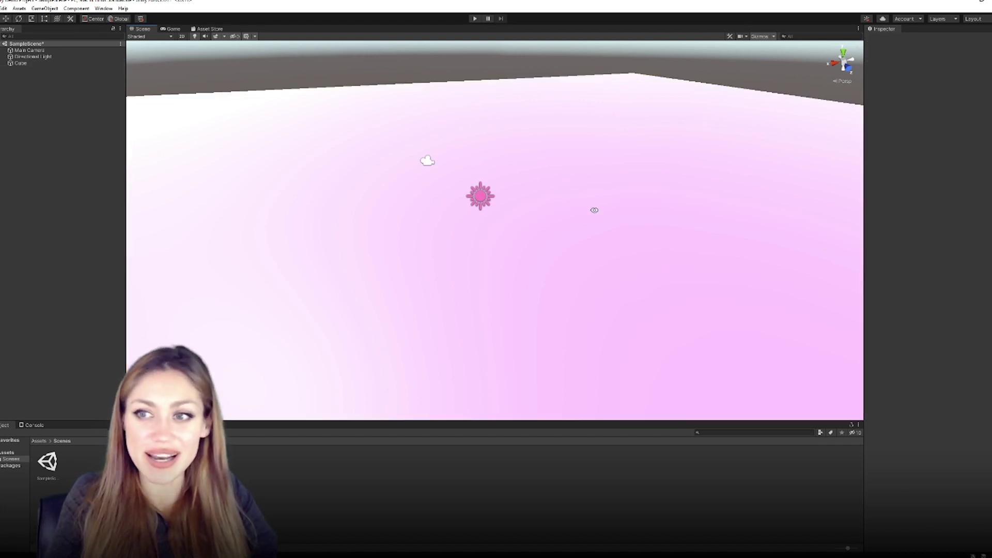
# - Add a second cube to the scene above the ground surface
pyautogui.keyDown('alt'); pyautogui.moveTo(594, 209); pyautogui.dragTo(534, 190); pyautogui.keyUp('alt')
pyautogui.moveTo(534, 190); pyautogui.dragTo(561, 213, button='right')
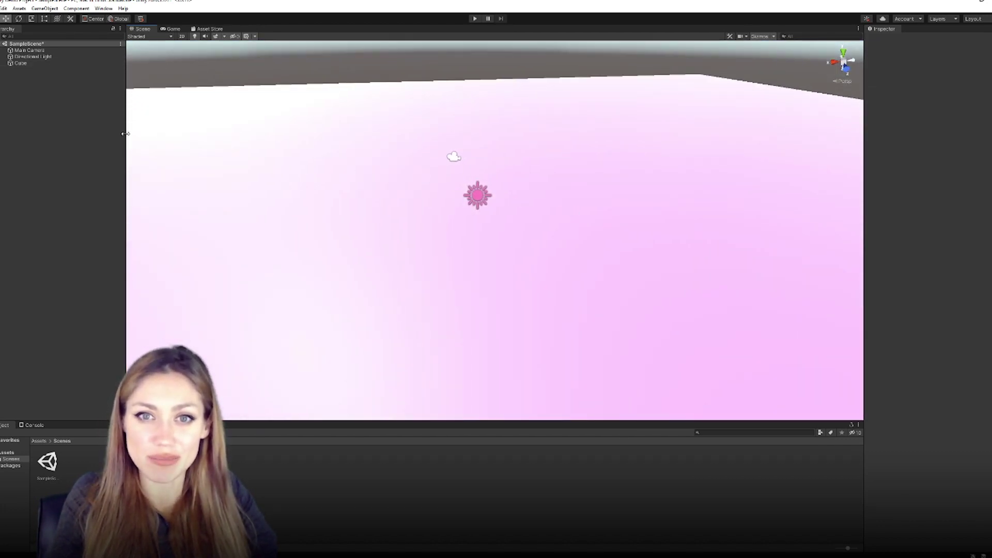
pyautogui.rightClick(32, 106)
pyautogui.click(11, 108)
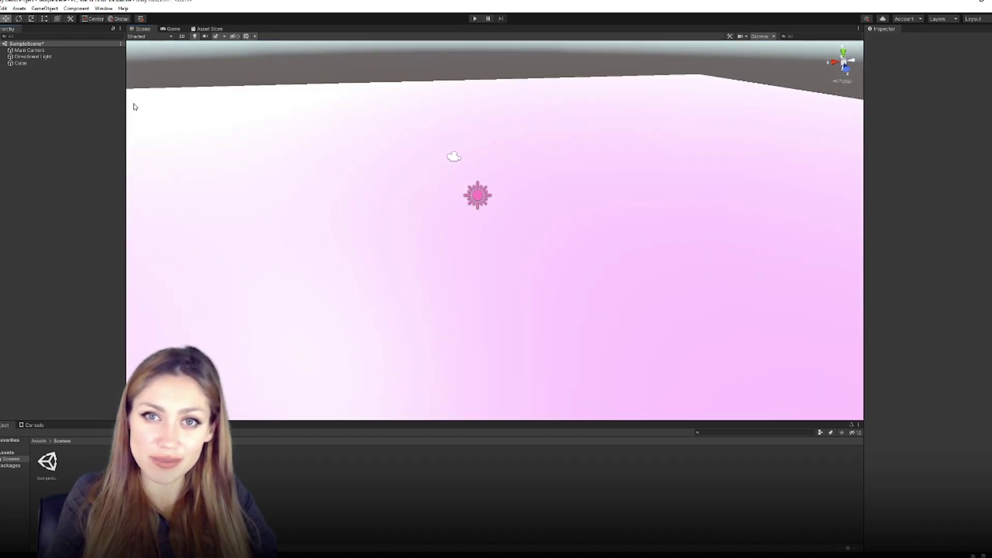
pyautogui.rightClick(18, 114)
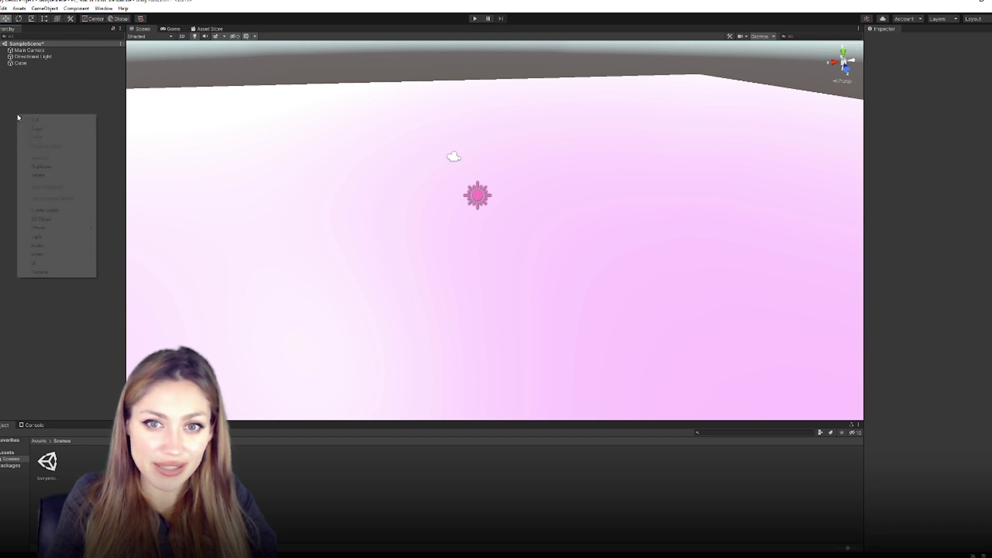
pyautogui.moveTo(57, 222)
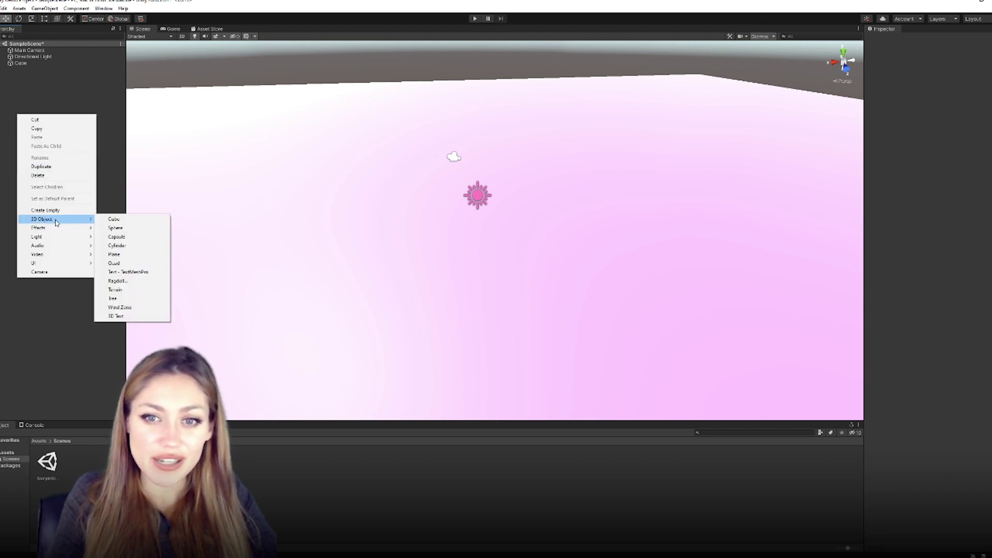
pyautogui.click(113, 220)
pyautogui.keyDown('alt'); pyautogui.moveTo(613, 199); pyautogui.dragTo(474, 205); pyautogui.keyUp('alt')
pyautogui.scroll(4, 465, 190)
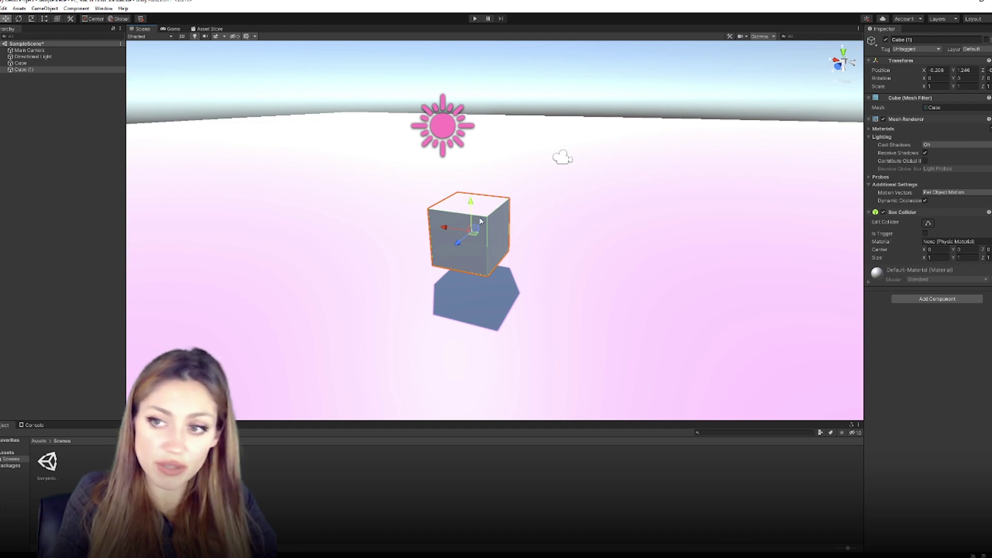
# - Rotate the new cube so it sits tilted and scale it uniformly to about 1.45
pyautogui.press('e')
pyautogui.moveTo(462, 226); pyautogui.dragTo(447, 196)
pyautogui.press('r')
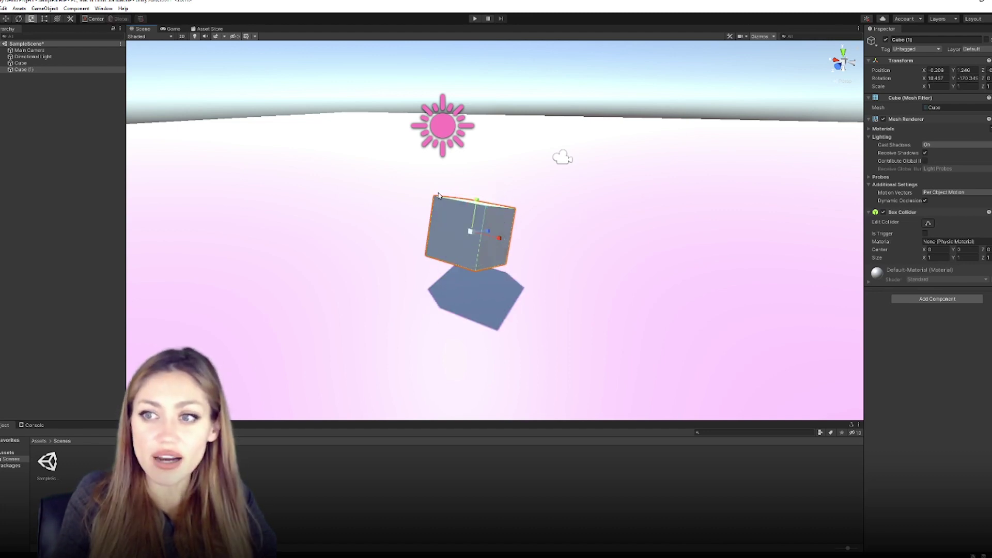
pyautogui.moveTo(467, 235); pyautogui.dragTo(435, 246)
pyautogui.press('e')
# - Examine the tilted cube and the whole ground surface from different angles and distances
pyautogui.keyDown('alt'); pyautogui.moveTo(558, 232); pyautogui.dragTo(465, 207); pyautogui.keyUp('alt')
pyautogui.scroll(1, 530, 204)
pyautogui.moveTo(703, 201); pyautogui.dragTo(738, 209, button='middle')
pyautogui.moveTo(672, 226); pyautogui.dragTo(750, 258, button='right')
pyautogui.keyDown('alt'); pyautogui.moveTo(751, 258); pyautogui.dragTo(654, 228); pyautogui.keyUp('alt')
pyautogui.scroll(-6, 653, 228)
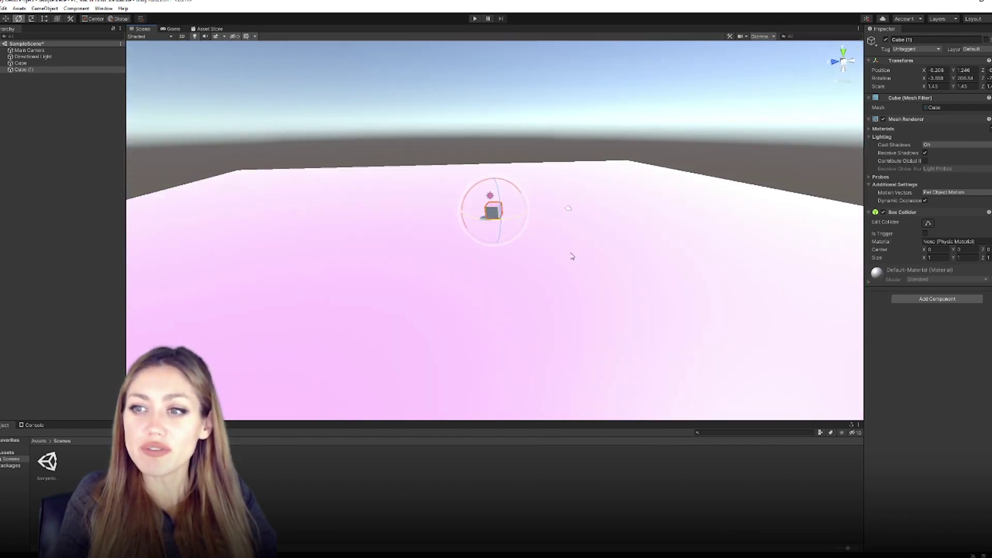
pyautogui.scroll(-5, 553, 261)
pyautogui.moveTo(534, 264); pyautogui.dragTo(587, 200, button='middle')
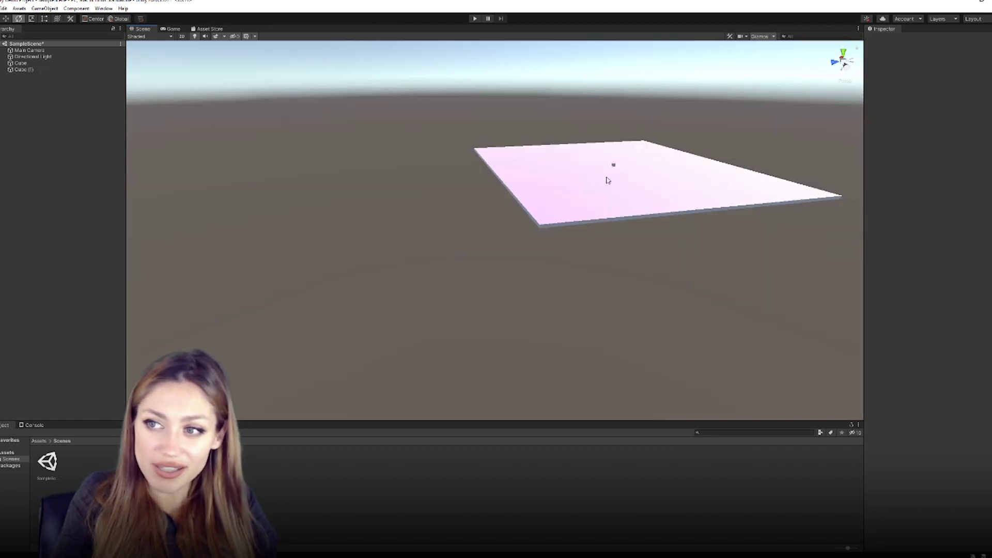
# - Select the small cube in the distance, frame it in the Scene view and inspect it from another angle
pyautogui.click(614, 166)
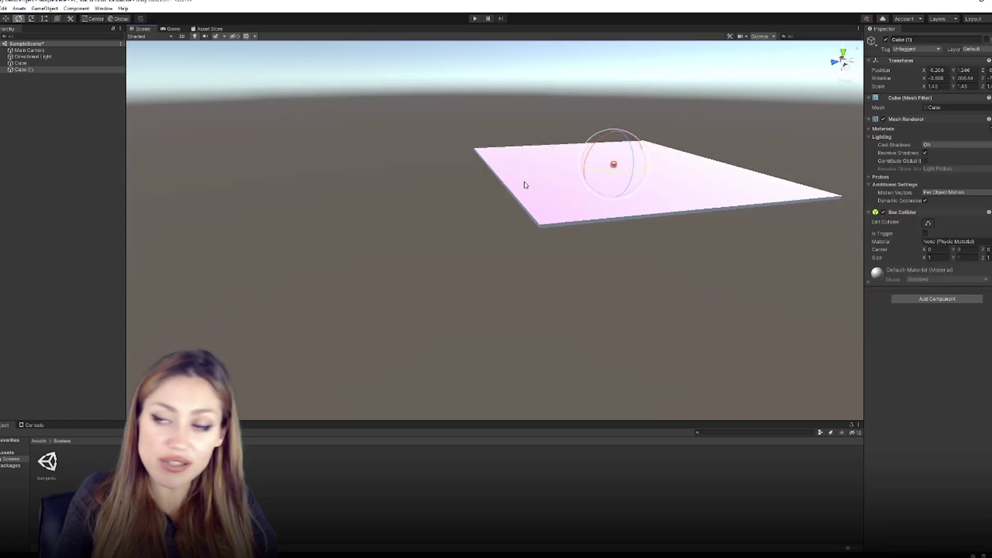
pyautogui.press('f')
pyautogui.scroll(-3, 513, 225)
pyautogui.moveTo(620, 226)
pyautogui.keyDown('alt'); pyautogui.mouseDown()
pyautogui.moveTo(553, 233)
pyautogui.moveTo(627, 208)
pyautogui.mouseUp(); pyautogui.keyUp('alt')
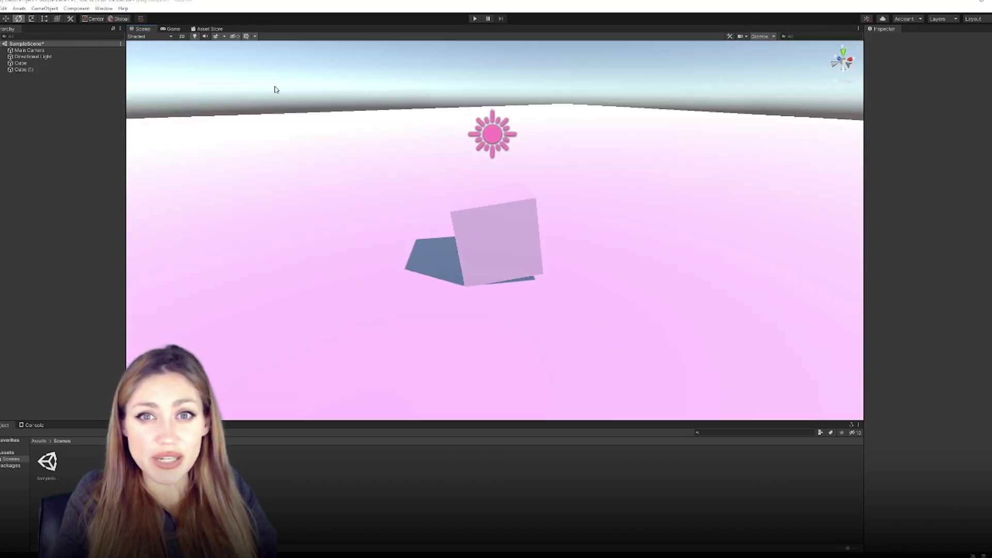
# - Check the editor's Asset Store page and open the Unity Asset Store website in the browser
pyautogui.click(208, 28)
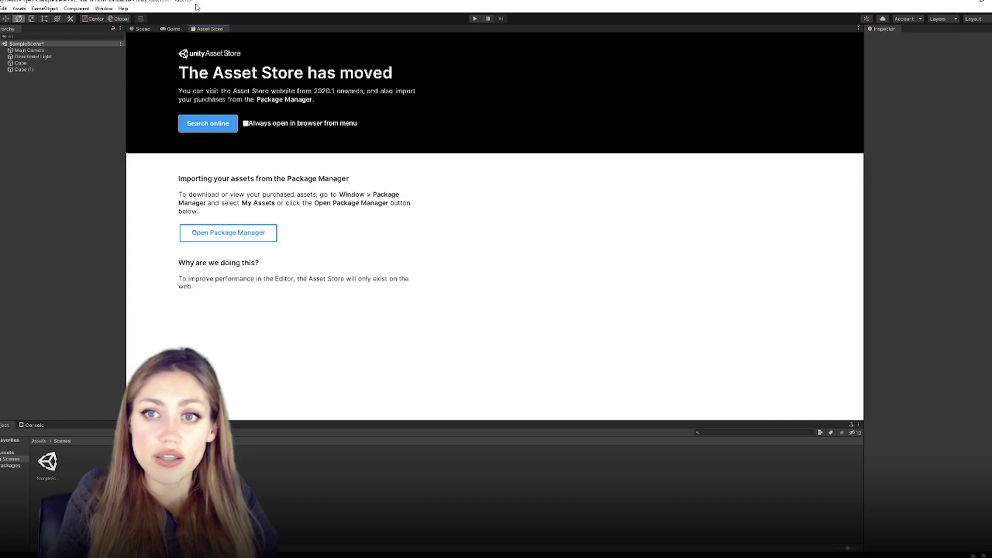
pyautogui.click(104, 9)
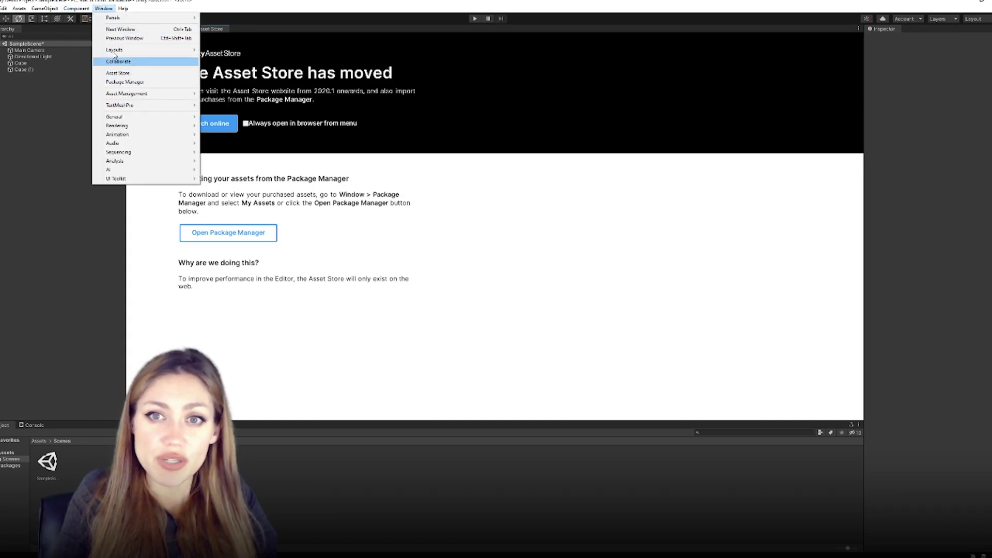
pyautogui.click(118, 73)
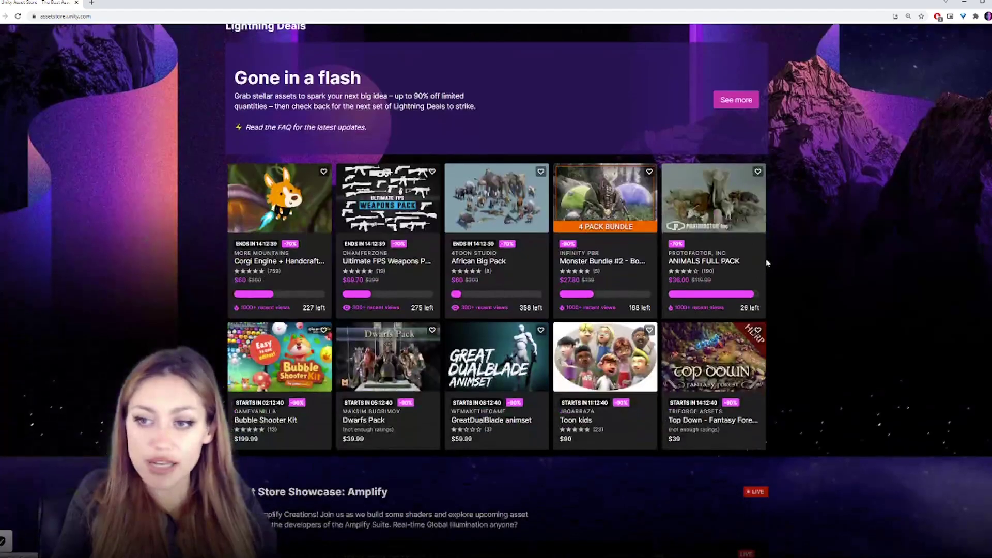
# - Search the Asset Store for "low poly" and limit the results to free assets
pyautogui.scroll(-1, 766, 263)
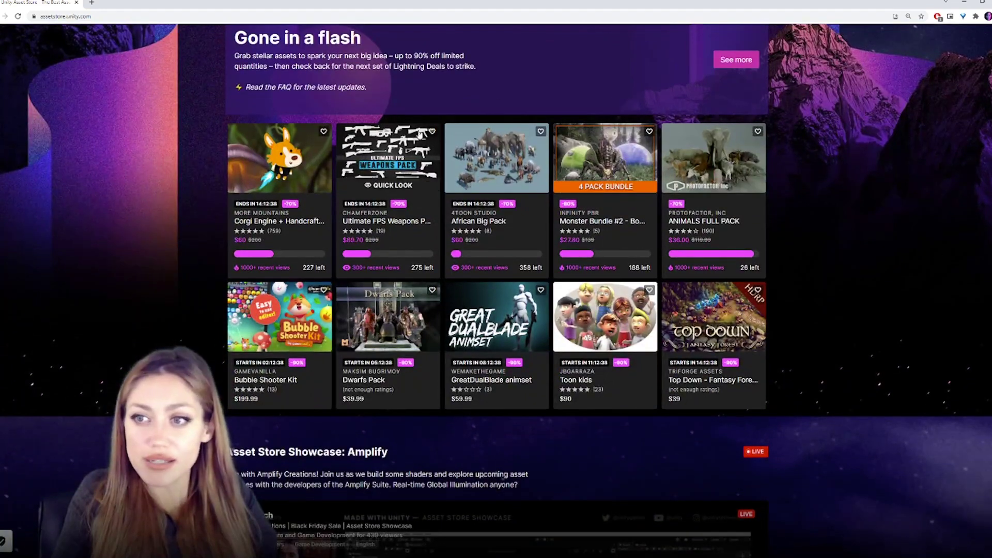
pyautogui.scroll(7, 590, 127)
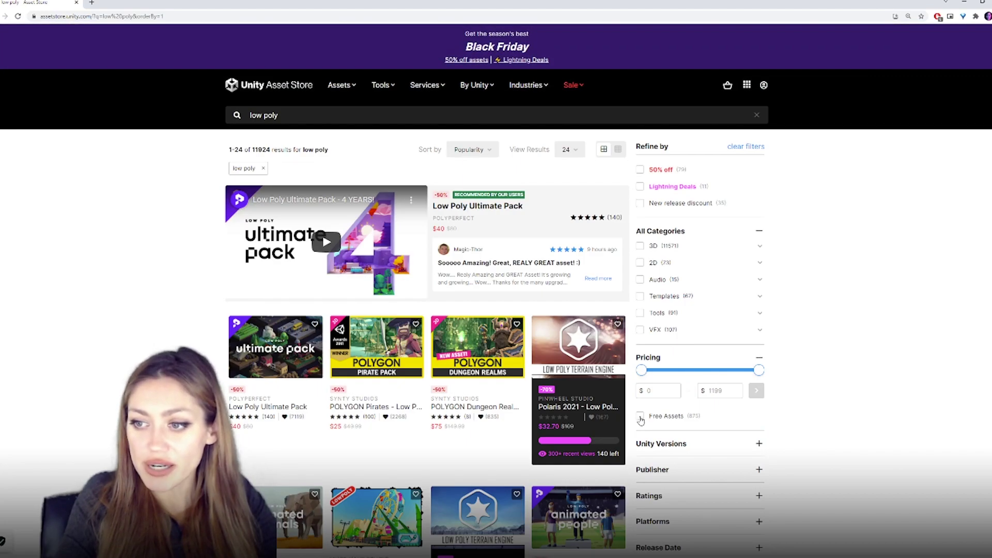
pyautogui.click(640, 417)
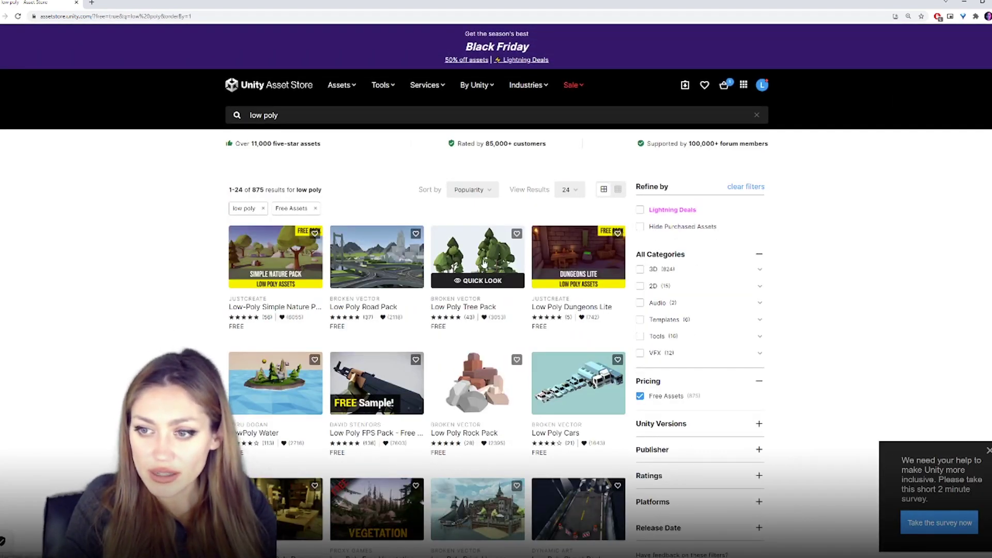
# - Add the free Low Poly Tree Pack to My Assets and open it in Unity's Package Manager
pyautogui.click(484, 264)
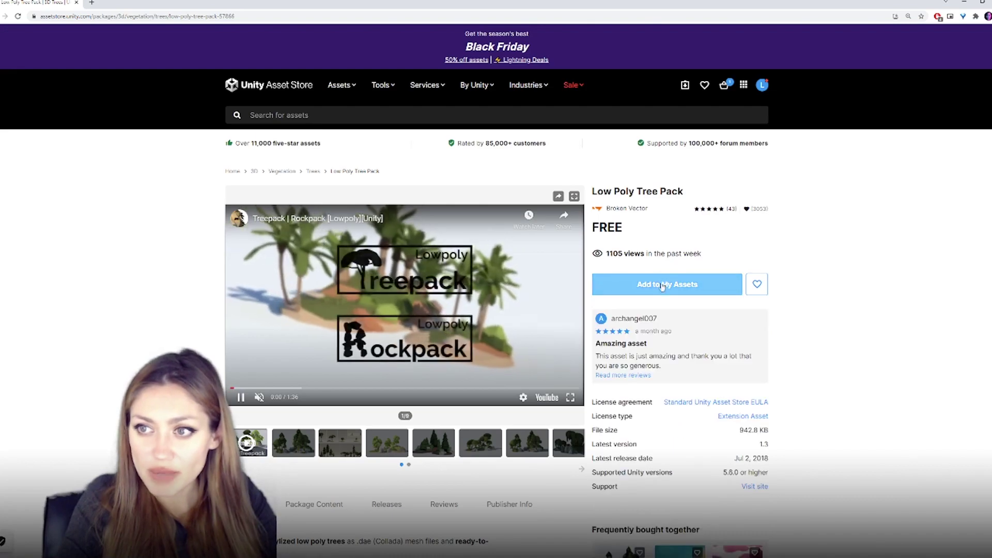
pyautogui.click(663, 289)
pyautogui.click(557, 362)
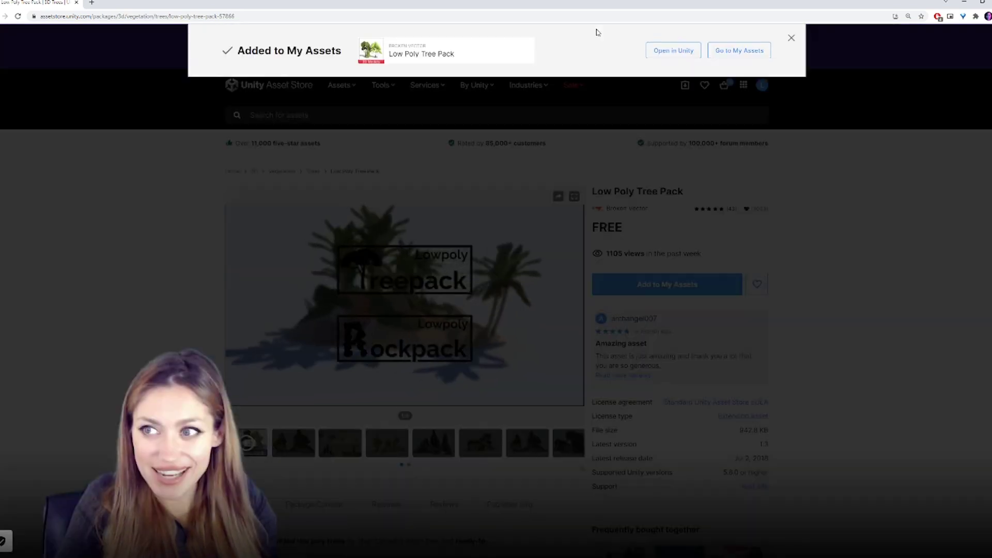
pyautogui.click(691, 56)
pyautogui.click(537, 86)
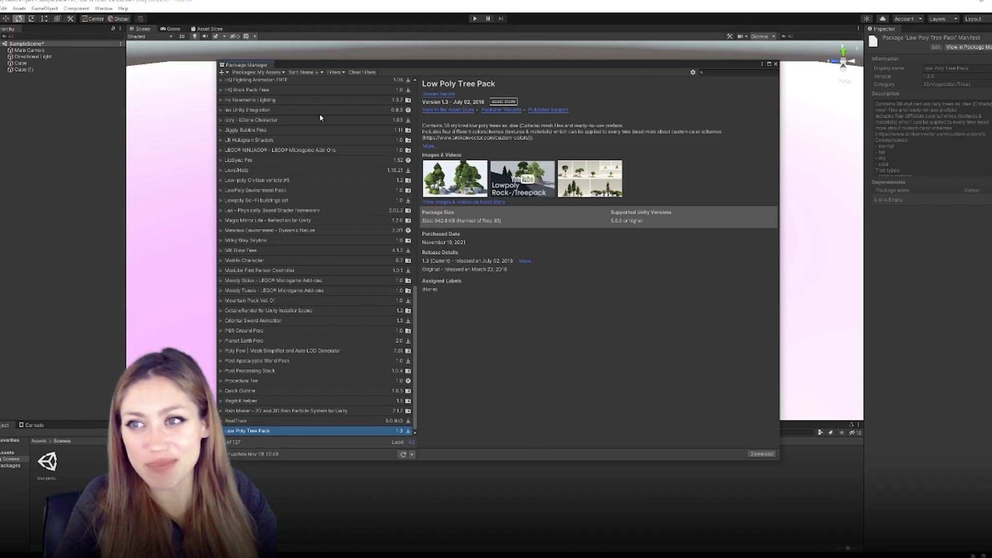
# - Download the Low Poly Tree Pack, import all its files into the project and close the Package Manager
pyautogui.click(762, 454)
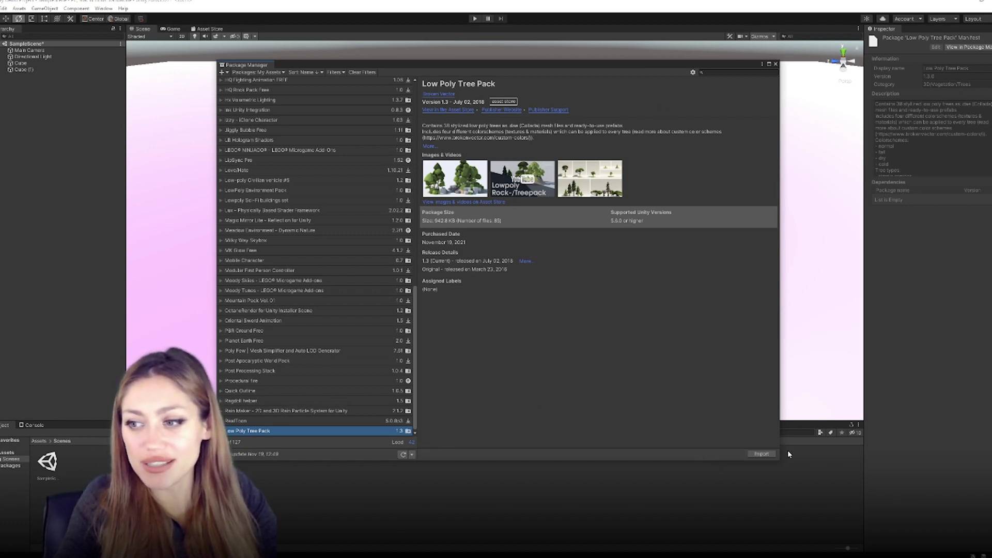
pyautogui.click(761, 453)
pyautogui.scroll(-15, 448, 171)
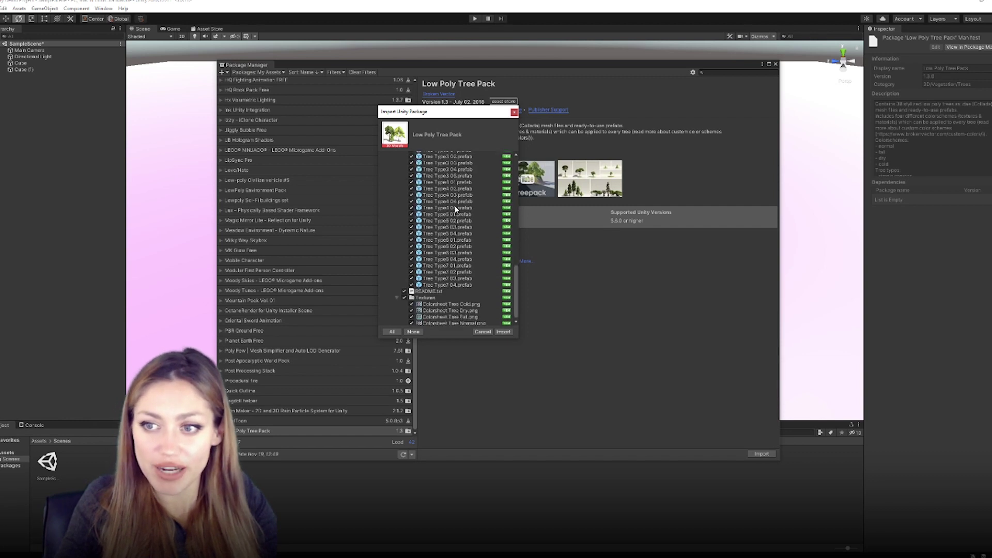
pyautogui.click(504, 332)
pyautogui.click(777, 64)
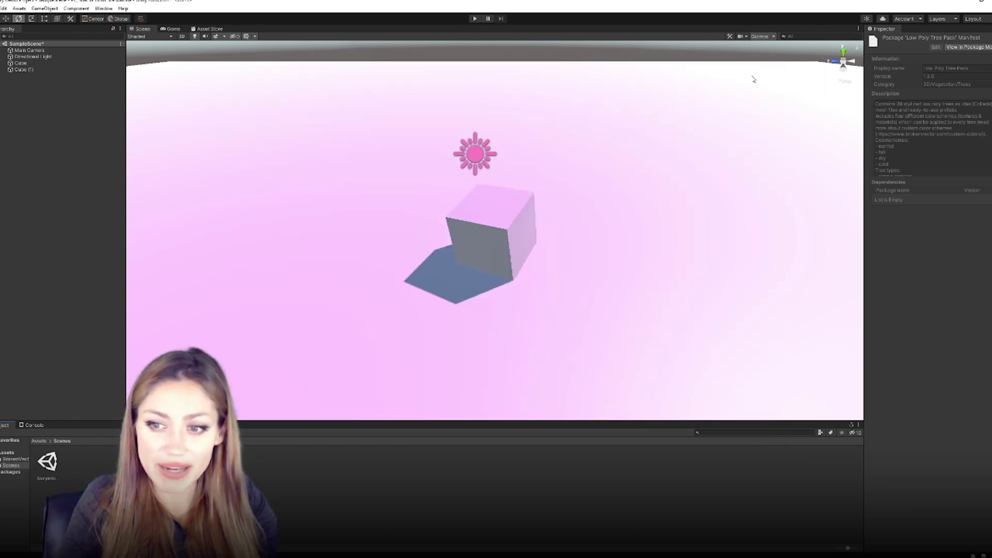
# - Open the Prefabs folder of the imported Low Poly Tree Pack in the project's assets
pyautogui.click(5, 453)
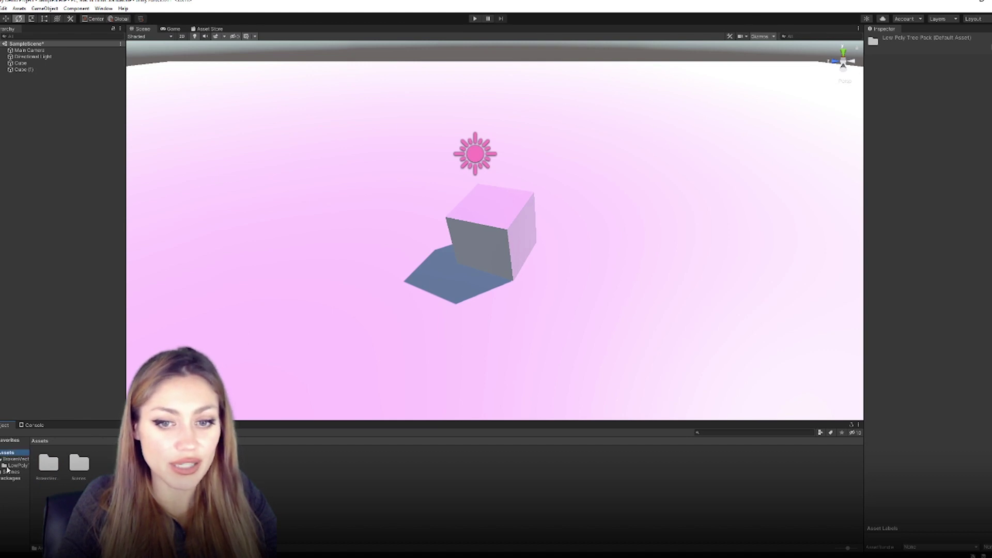
pyautogui.click(15, 466)
pyautogui.click(2, 466)
pyautogui.click(20, 485)
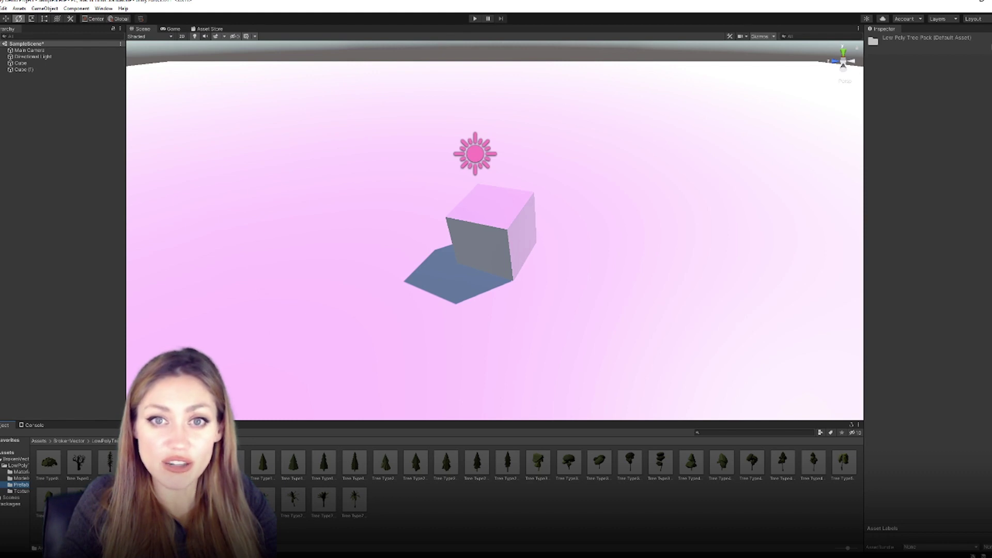
# - Place a broadleaf tree prefab on the ground behind the cube and add the Tree Type2 05 conifer to the scene
pyautogui.moveTo(49, 463); pyautogui.dragTo(406, 151)
pyautogui.moveTo(516, 465); pyautogui.dragTo(77, 222)
pyautogui.moveTo(48, 119); pyautogui.dragTo(48, 120)
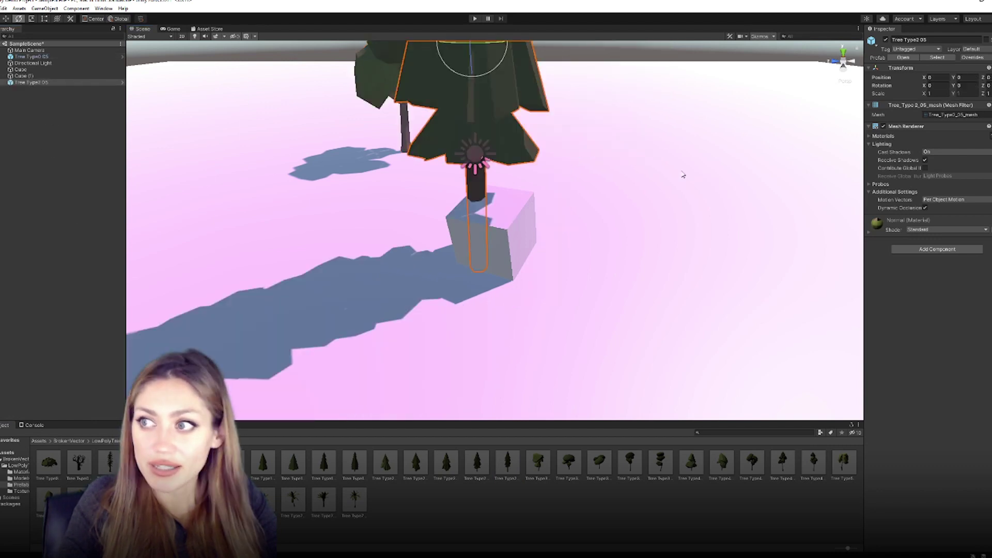
# - Move the conifer away from the cube so it stands beside it on the ground
pyautogui.scroll(-3, 618, 246)
pyautogui.keyDown('alt'); pyautogui.moveTo(460, 303); pyautogui.dragTo(478, 248); pyautogui.keyUp('alt')
pyautogui.press('w')
pyautogui.moveTo(457, 107); pyautogui.dragTo(562, 115)
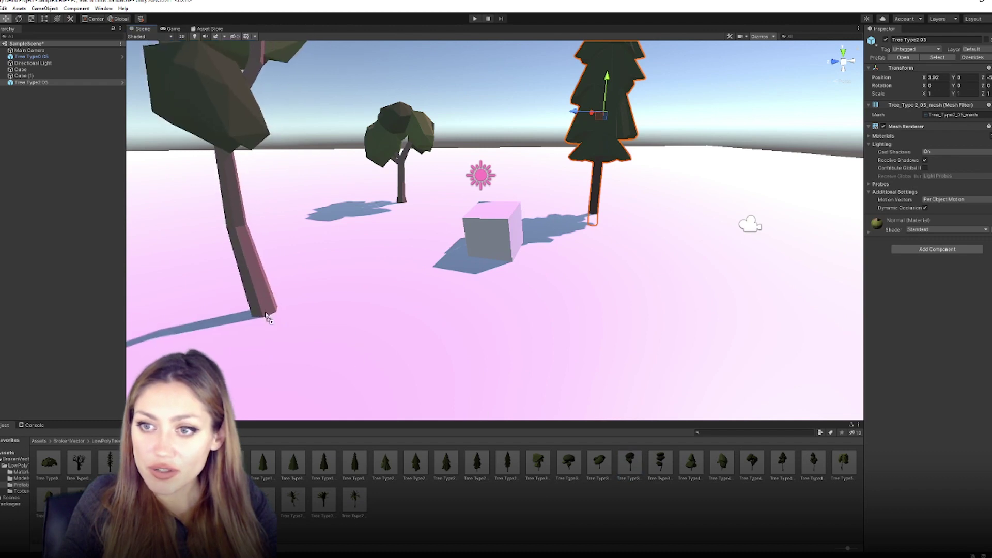
# - Place several more broadleaf tree prefabs on the ground around the cube
pyautogui.moveTo(248, 106); pyautogui.dragTo(228, 145)
pyautogui.press('w')
pyautogui.moveTo(722, 462); pyautogui.dragTo(740, 266)
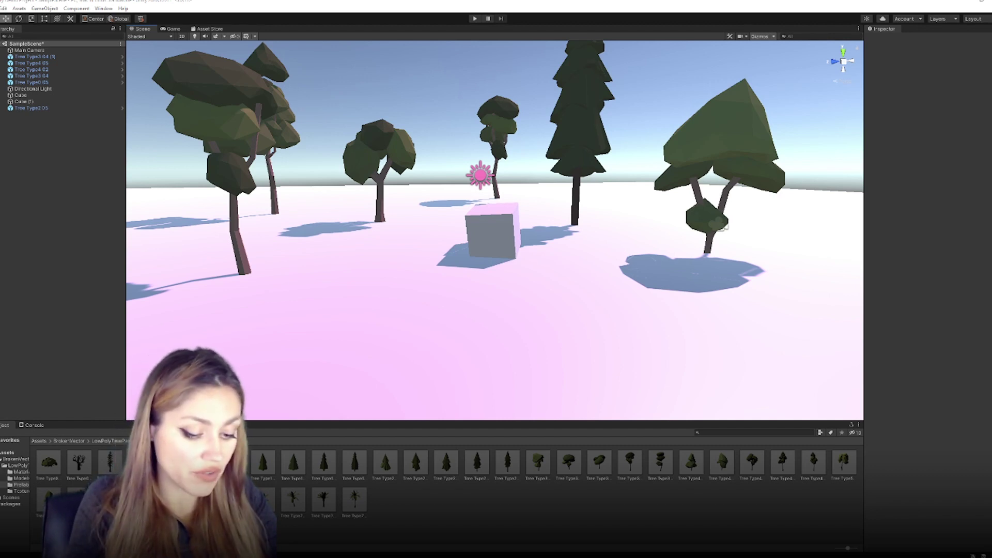
# - Set the external script editor to Visual Studio Code in the External Tools preferences
pyautogui.click(44, 9)
pyautogui.click(45, 9)
pyautogui.click(4, 8)
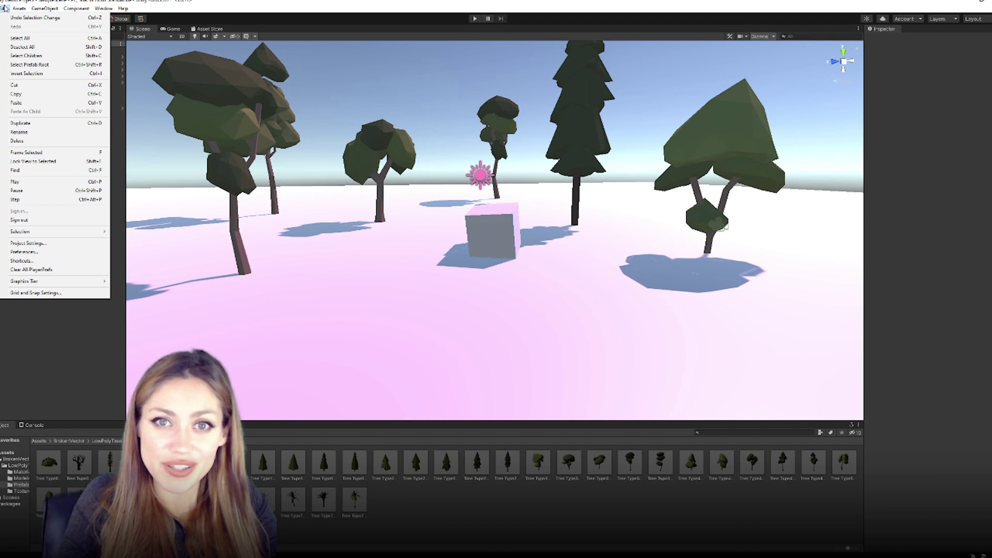
pyautogui.click(24, 252)
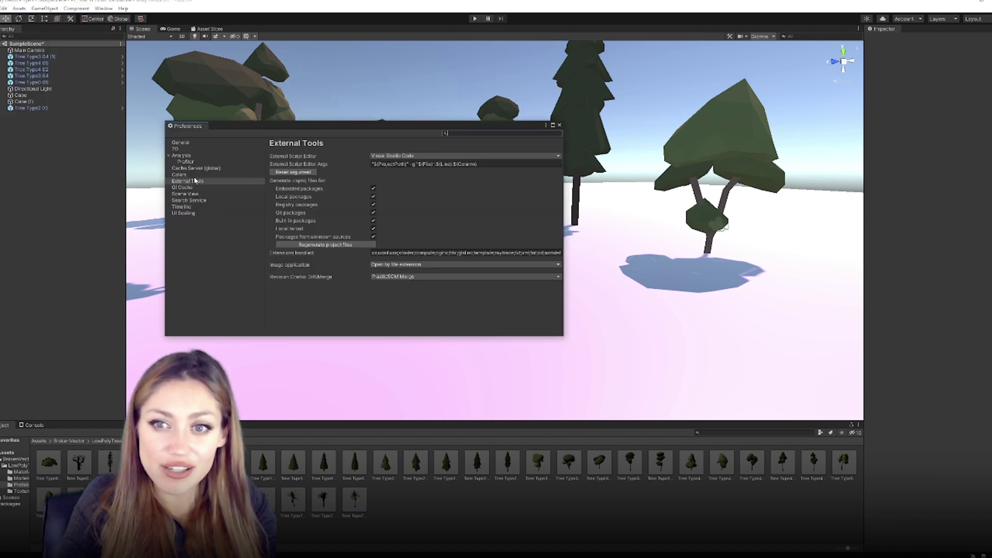
pyautogui.click(398, 156)
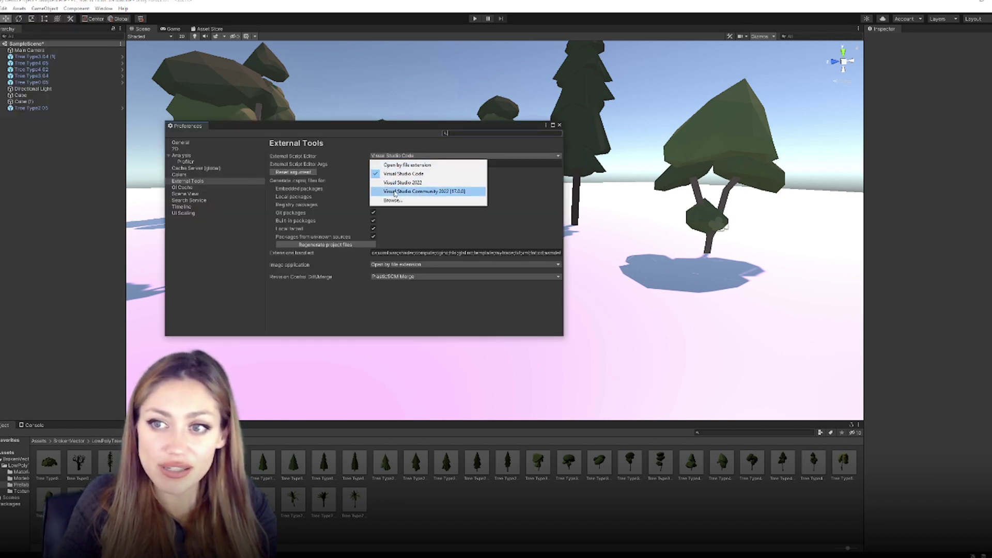
pyautogui.click(401, 151)
pyautogui.click(397, 155)
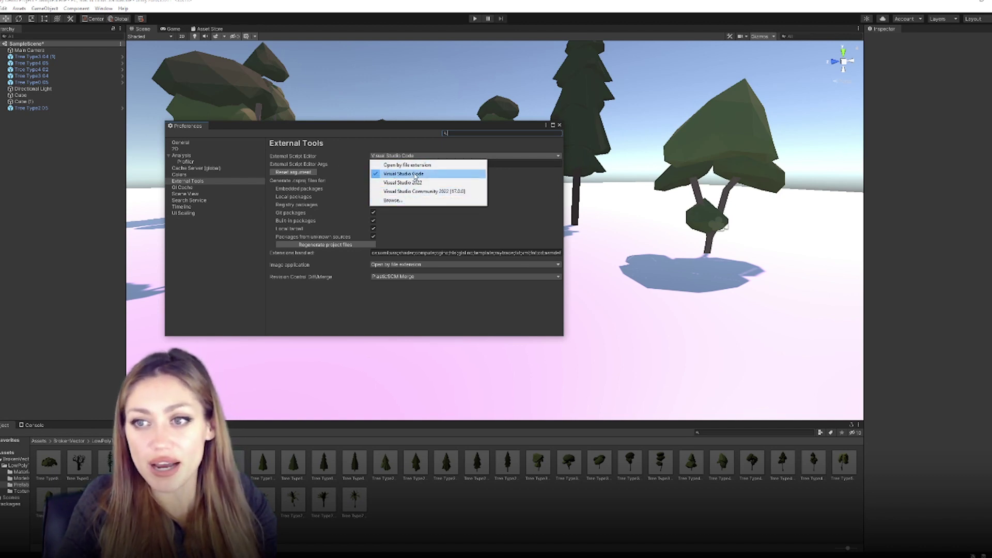
pyautogui.click(430, 177)
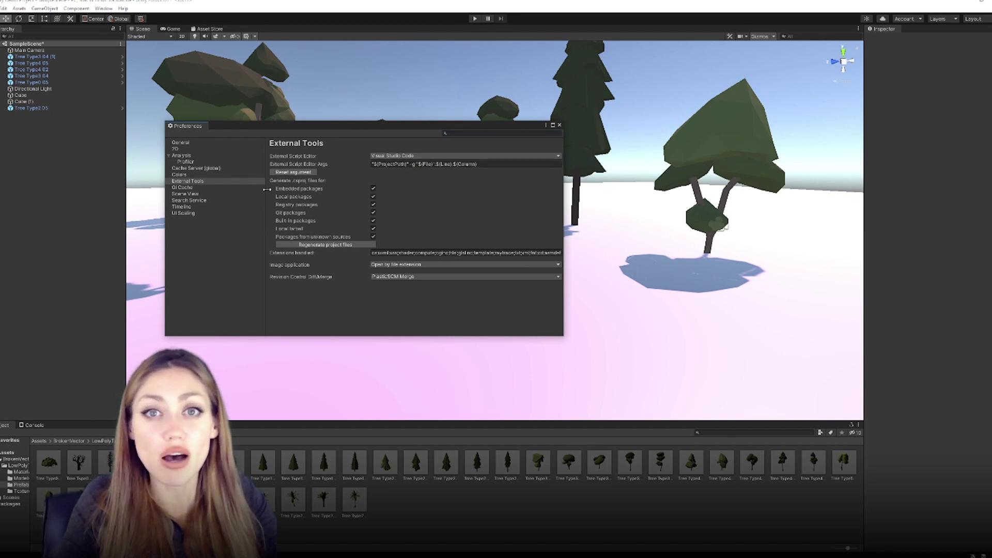
# - Create a new C# script in the project's root Assets folder
pyautogui.click(46, 441)
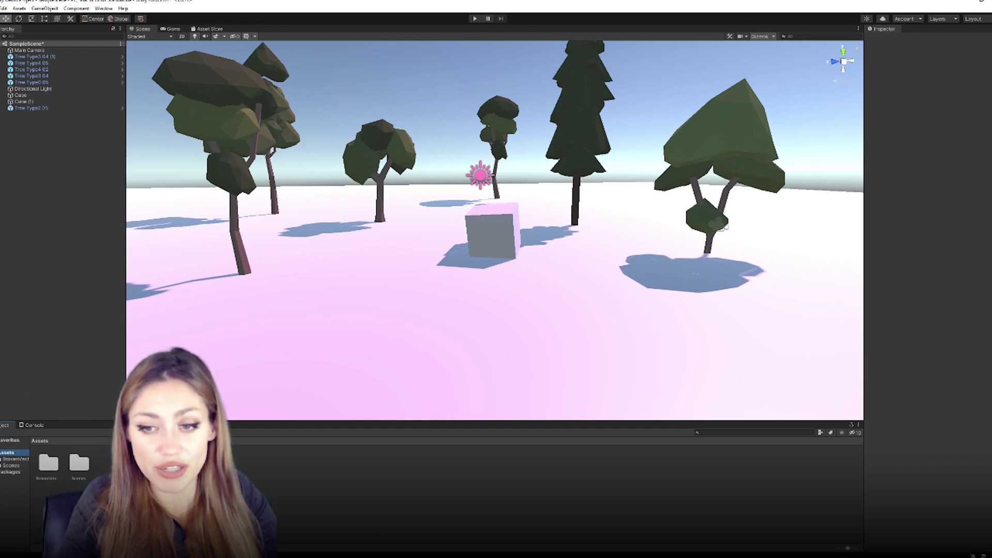
pyautogui.rightClick(250, 477)
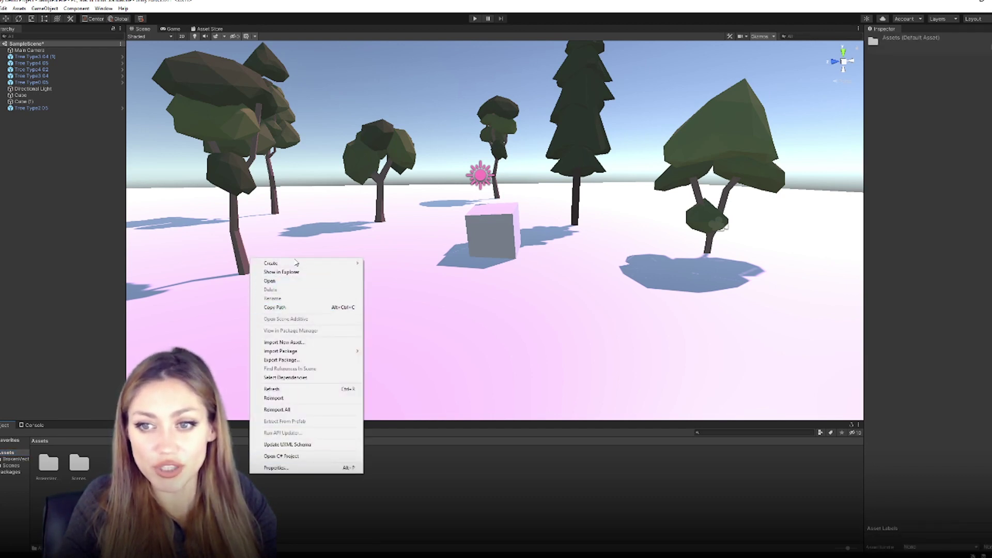
pyautogui.moveTo(272, 266)
pyautogui.click(393, 259)
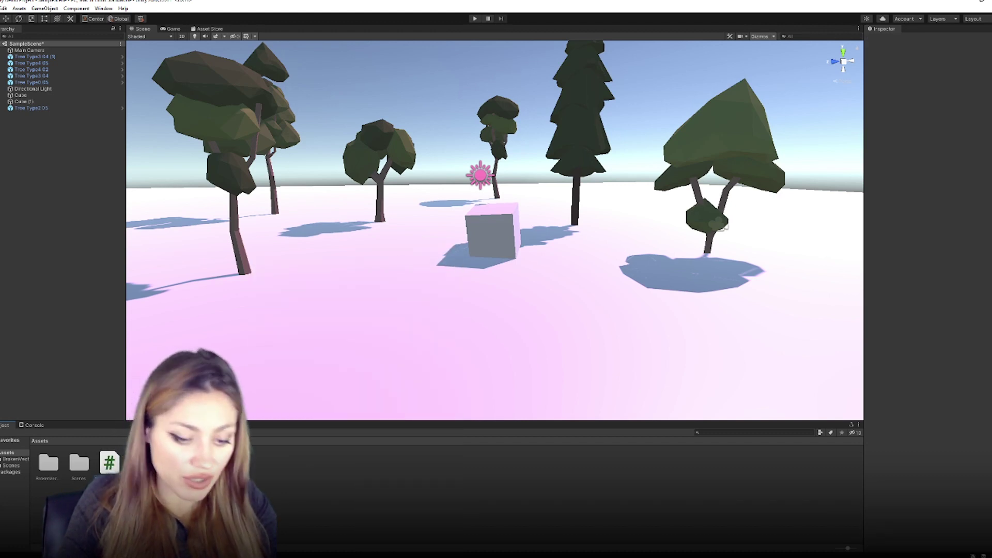
# - Confirm ColorChange as the new script's name and open it in Visual Studio Code
pyautogui.press('Return')
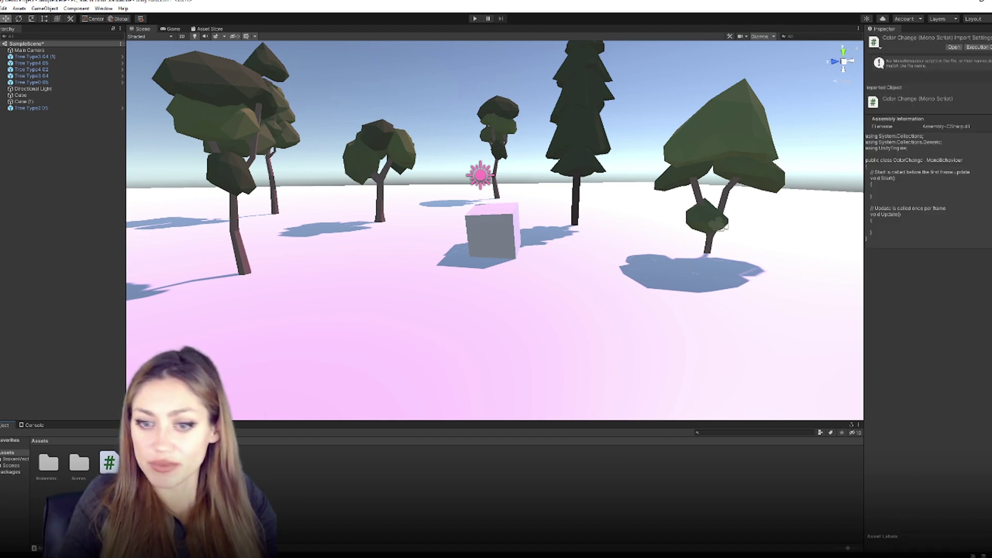
pyautogui.doubleClick(110, 463)
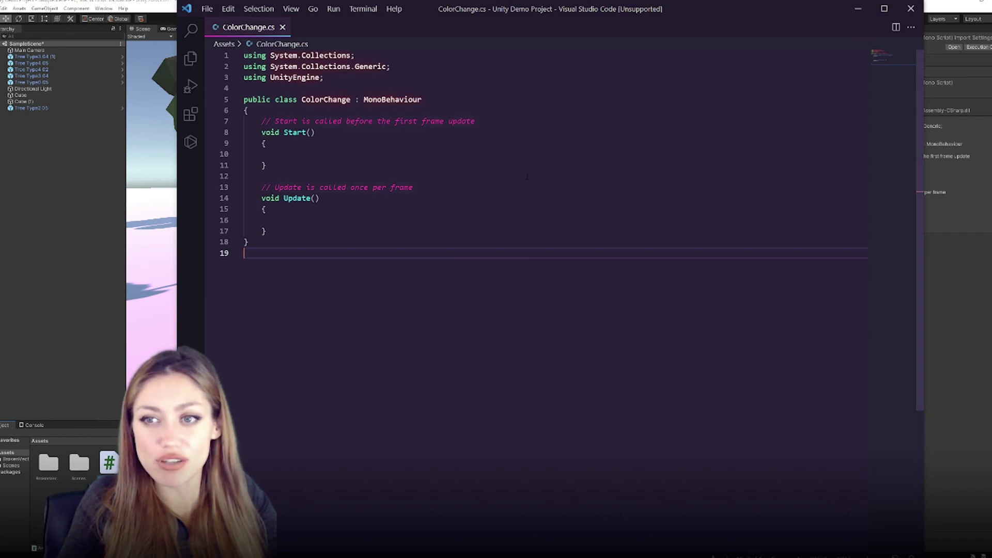
# - Examine the default ColorChange script: its class declaration, using directives, and the Start and Update methods
pyautogui.click(352, 100)
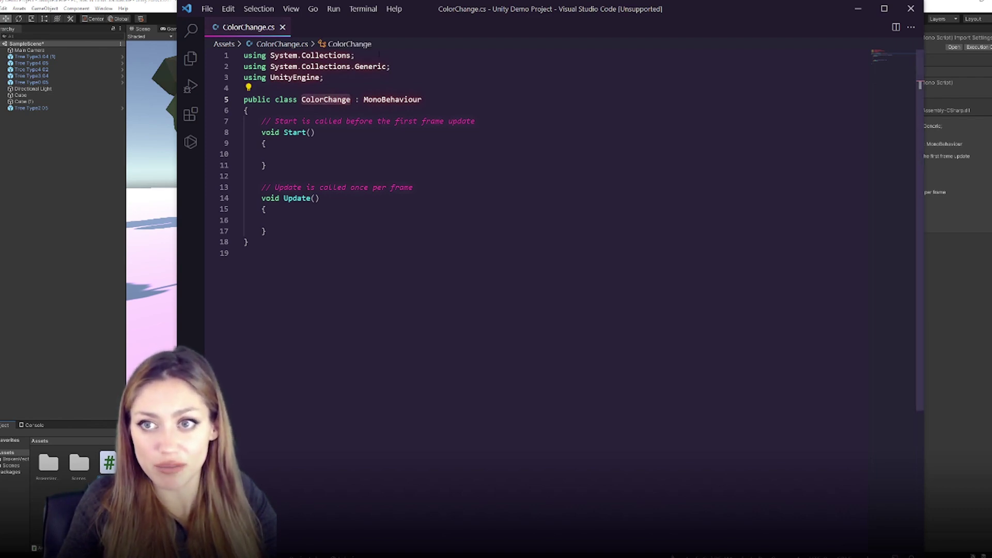
pyautogui.press('Down')
pyautogui.press('Down')
pyautogui.press('Down')
pyautogui.press('Down')
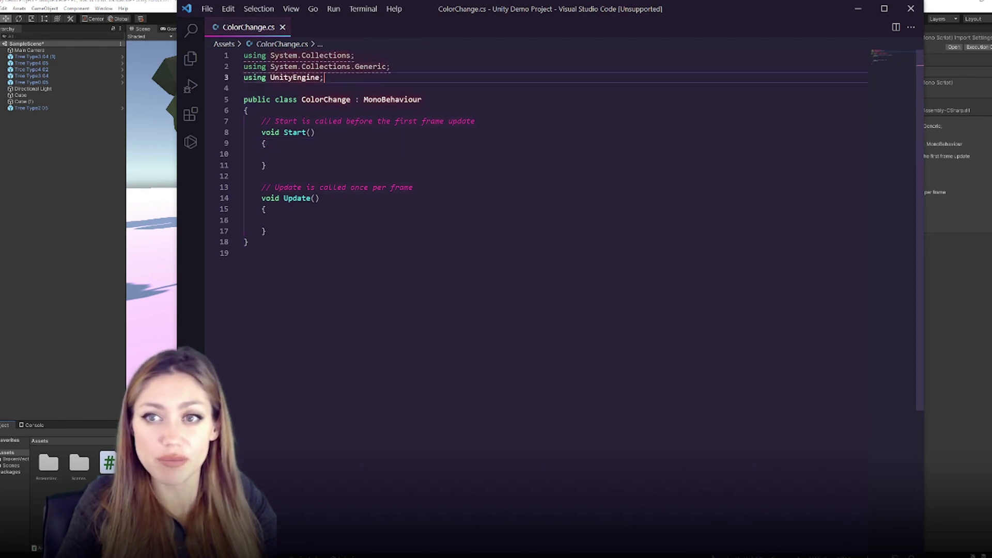
pyautogui.click(315, 132)
pyautogui.click(368, 155)
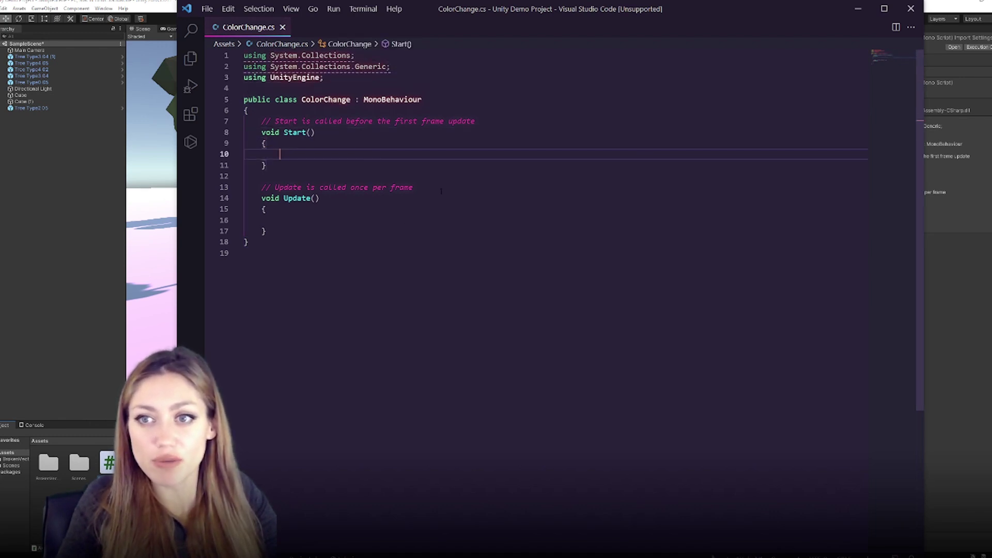
pyautogui.press('Down')
pyautogui.press('Down')
pyautogui.press('Down')
pyautogui.press('Down')
pyautogui.press('Down')
pyautogui.press('Down')
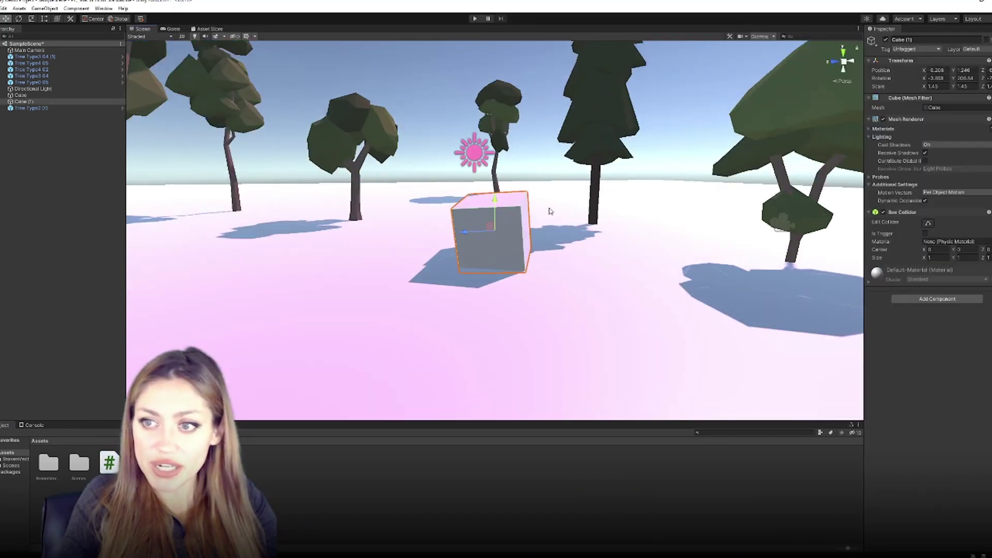
# - Switch back to Unity and change the Directional Light's color to white
pyautogui.scroll(5, 551, 211)
pyautogui.keyDown('alt'); pyautogui.moveTo(556, 209); pyautogui.dragTo(527, 221); pyautogui.keyUp('alt')
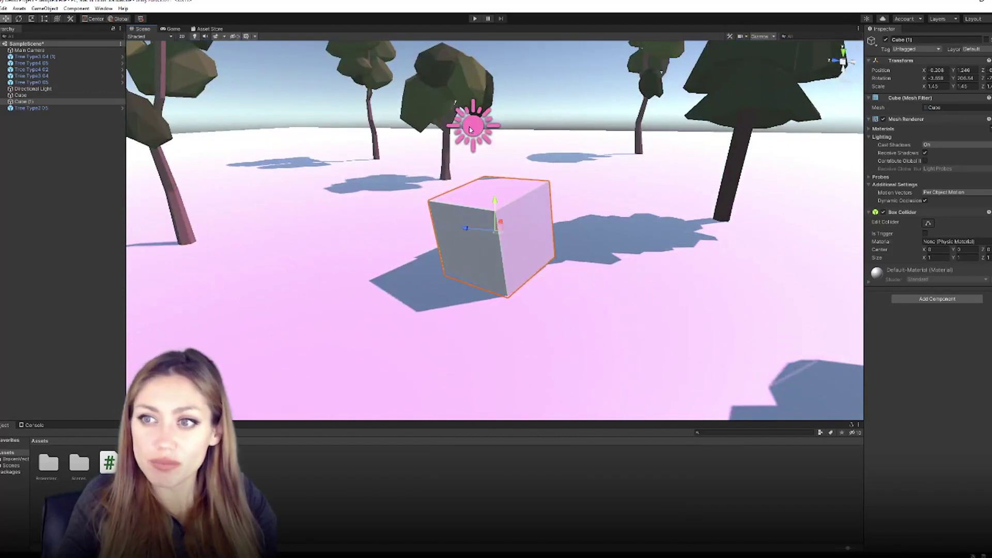
pyautogui.click(33, 88)
pyautogui.click(976, 122)
pyautogui.moveTo(952, 165); pyautogui.dragTo(924, 158)
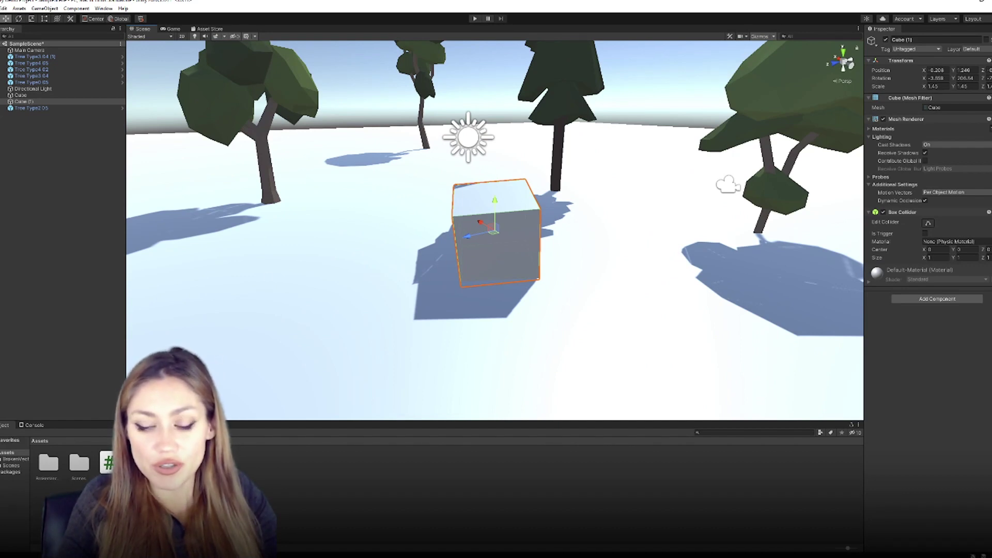
# - Create a material named Red in the Assets folder and set its albedo color to red
pyautogui.rightClick(176, 465)
pyautogui.moveTo(233, 255)
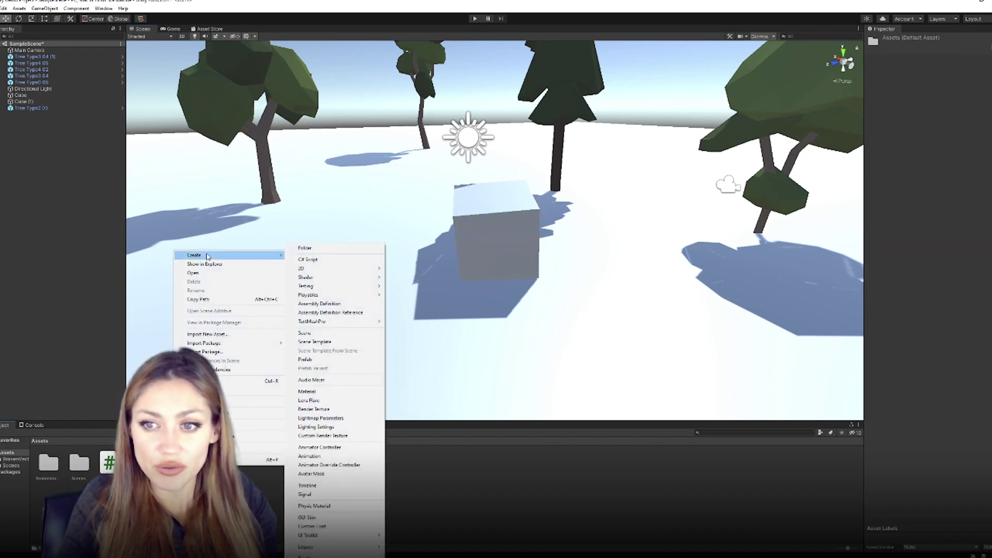
pyautogui.click(344, 393)
pyautogui.write('Red')
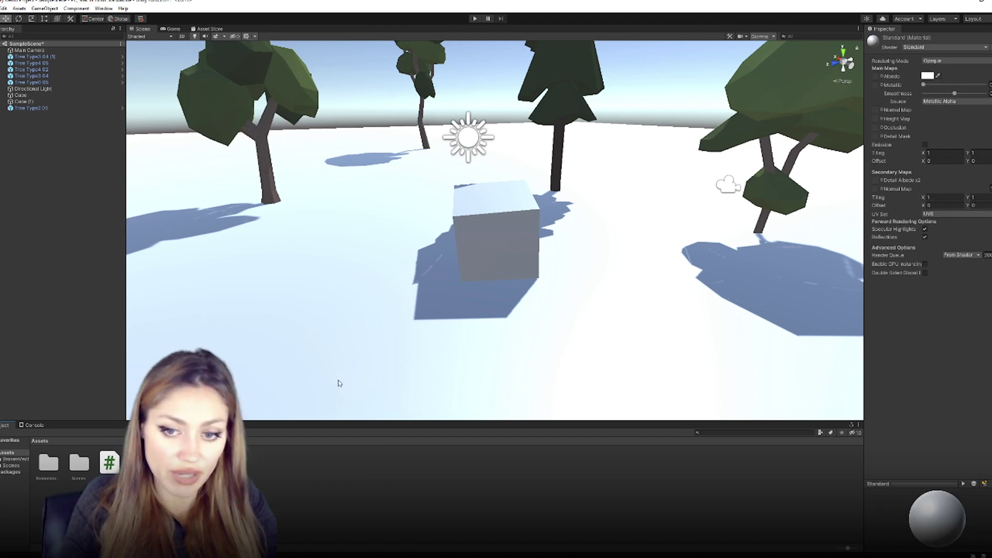
pyautogui.press('Return')
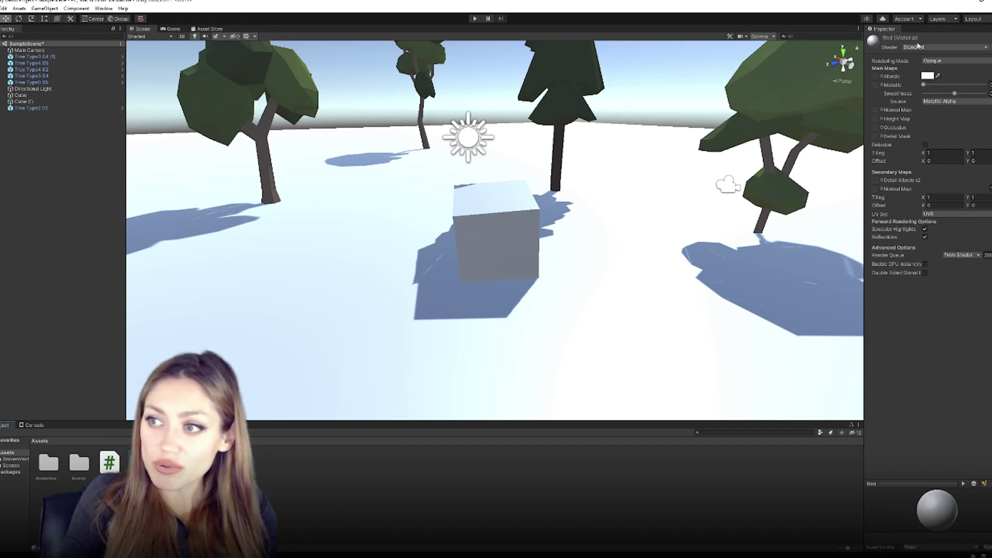
pyautogui.click(928, 76)
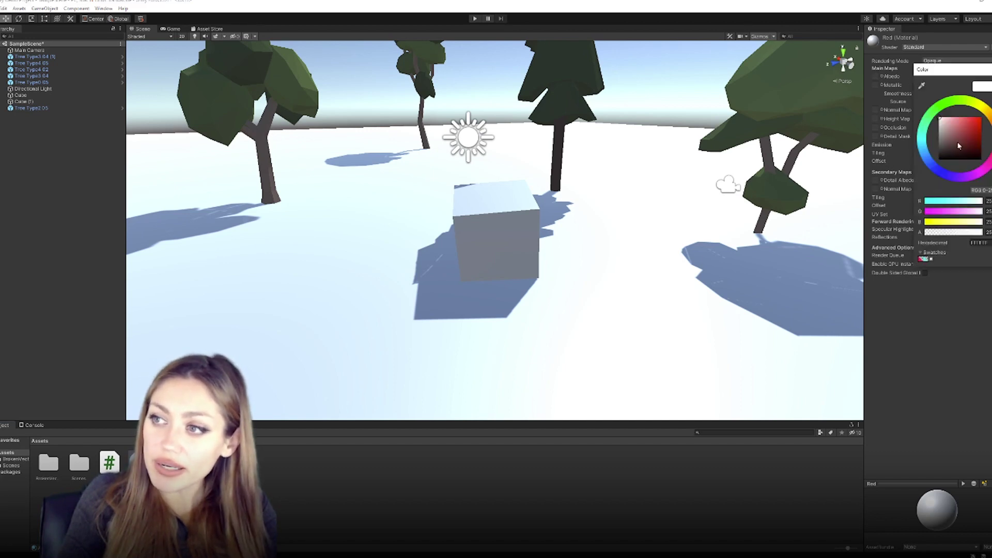
pyautogui.click(980, 119)
pyautogui.press('Escape')
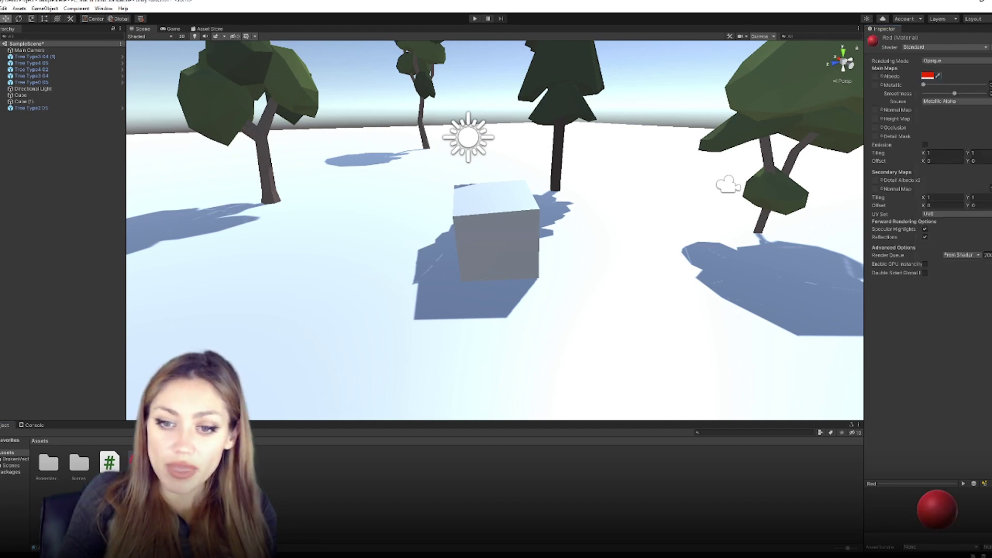
# - Apply the Red material to Cube (1) and inspect it on the object
pyautogui.moveTo(139, 462); pyautogui.dragTo(24, 101)
pyautogui.click(880, 287)
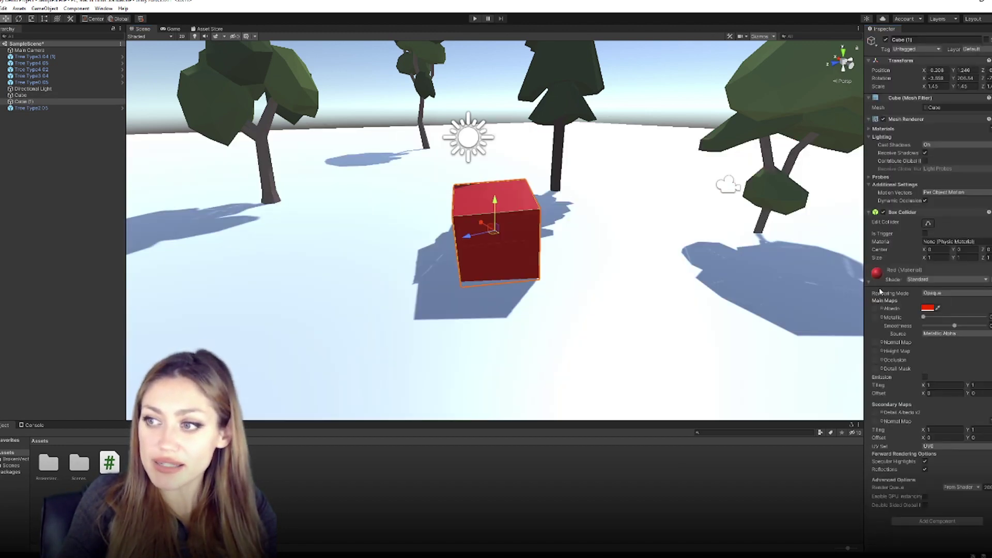
pyautogui.click(207, 476)
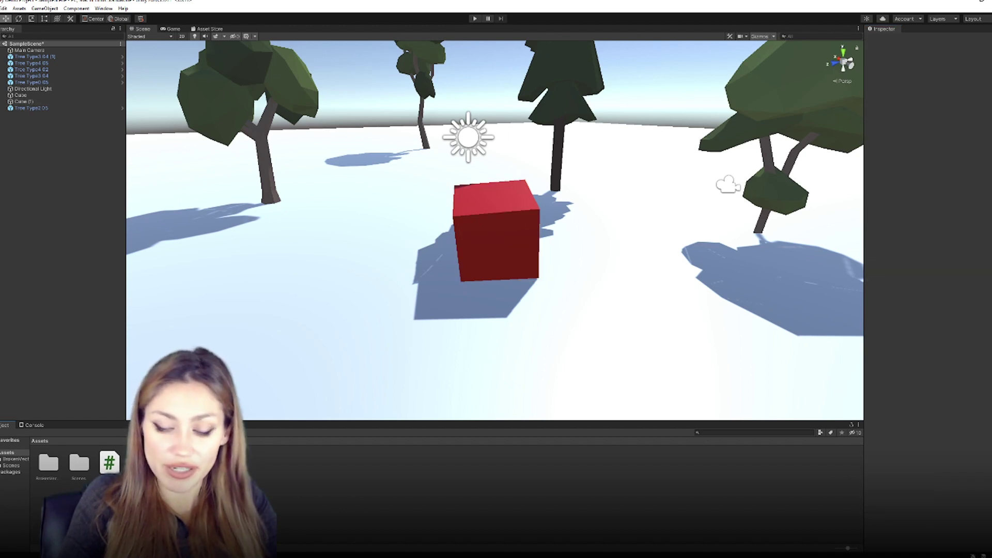
# - Duplicate the Red material and rename the copy Blue
pyautogui.click(140, 464)
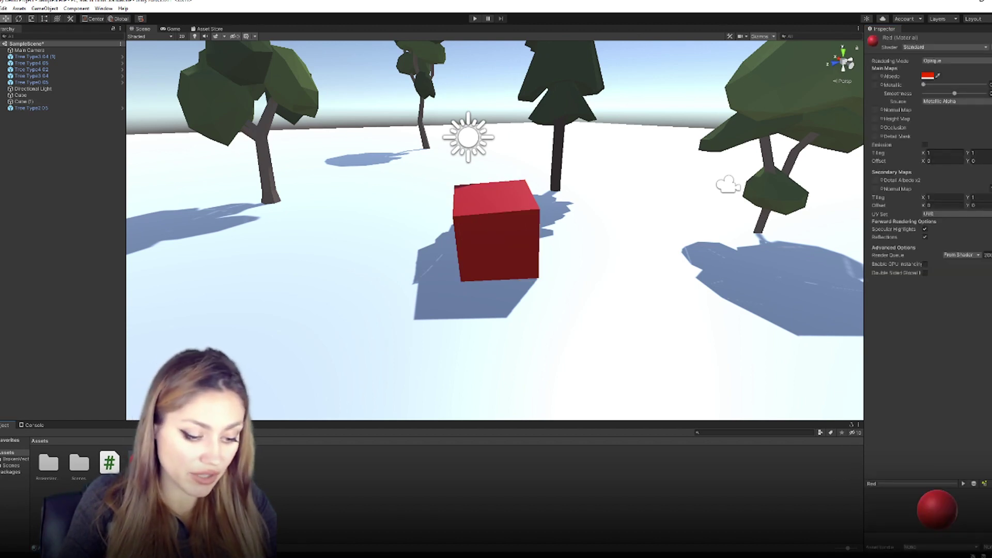
pyautogui.hotkey('ctrl', 'd')
pyautogui.click(207, 475)
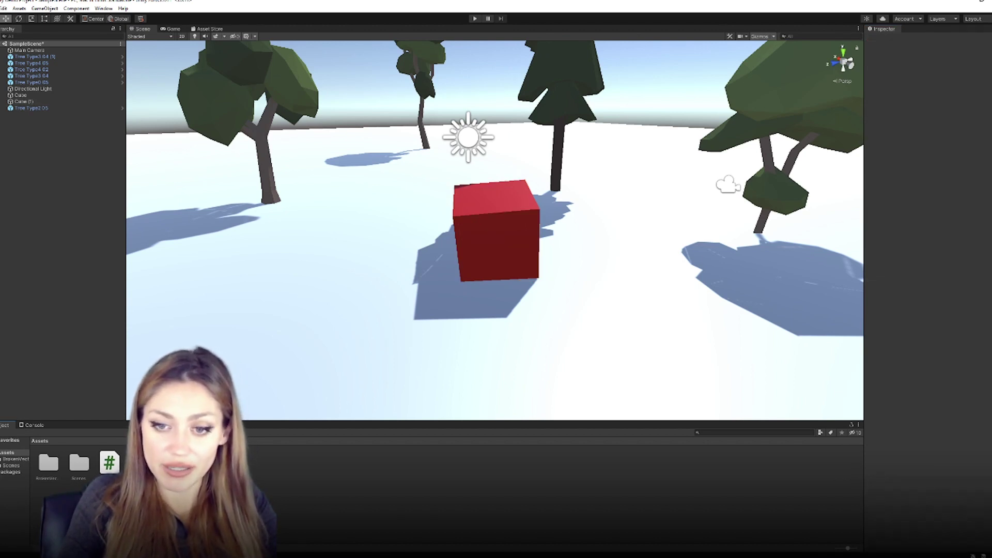
pyautogui.click(171, 462)
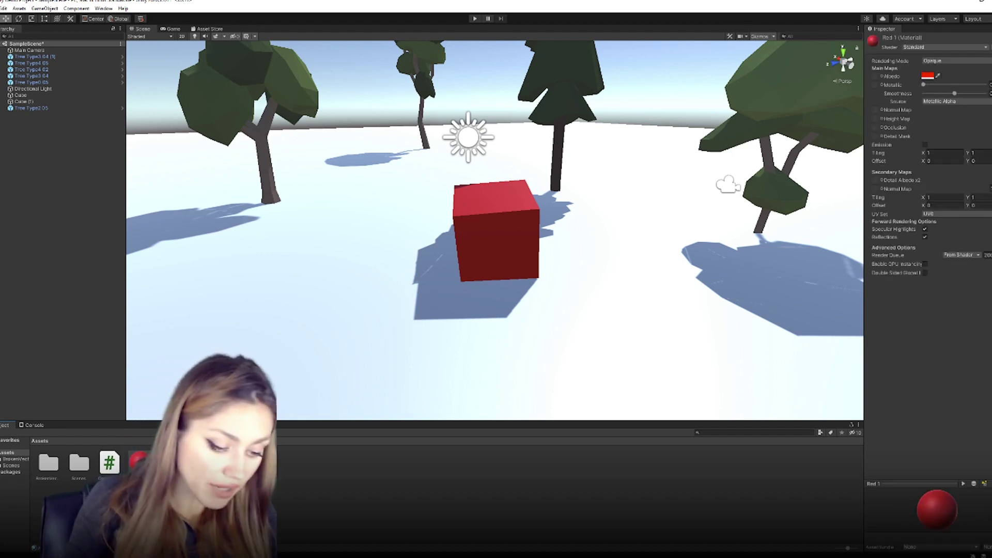
pyautogui.press('F2')
pyautogui.write('Blue')
pyautogui.press('Return')
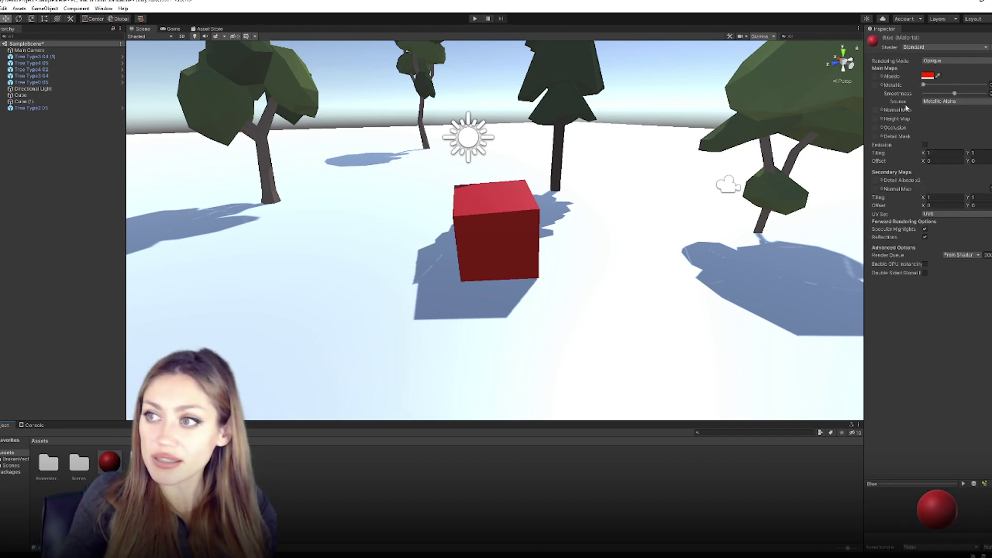
# - Set the Blue material's albedo to a saturated blue and apply the material to the cube in the scene
pyautogui.click(928, 76)
pyautogui.click(933, 165)
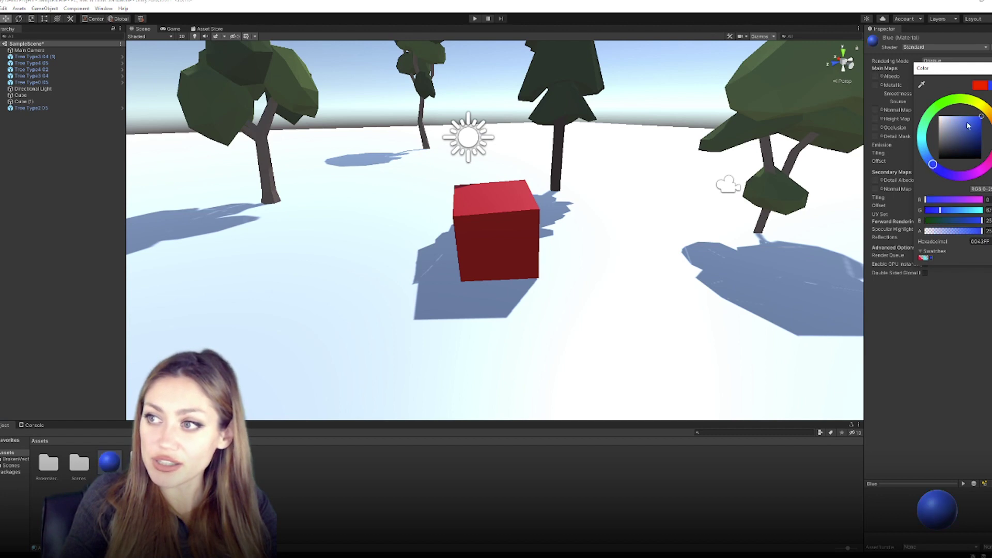
pyautogui.click(428, 479)
pyautogui.moveTo(171, 463); pyautogui.dragTo(480, 231)
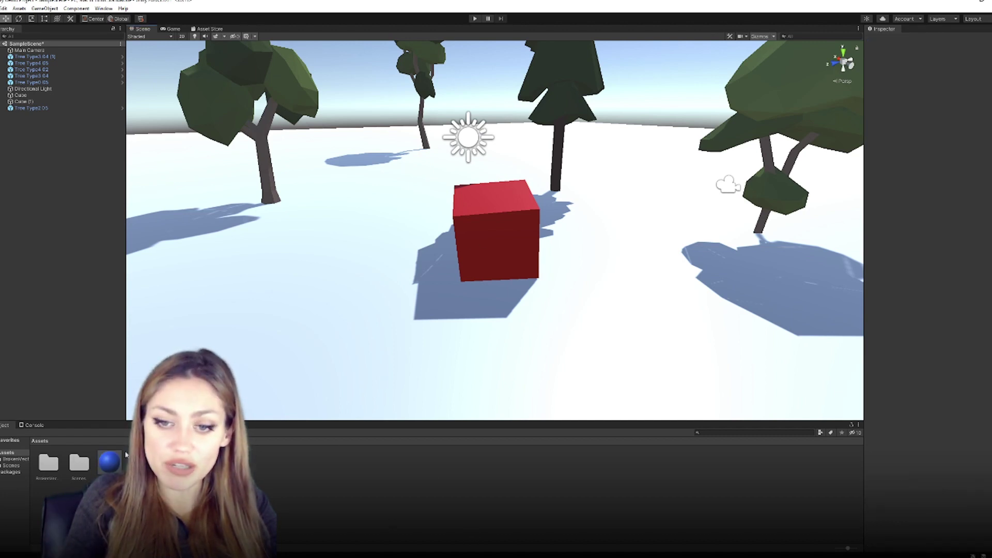
pyautogui.moveTo(109, 462); pyautogui.dragTo(471, 243)
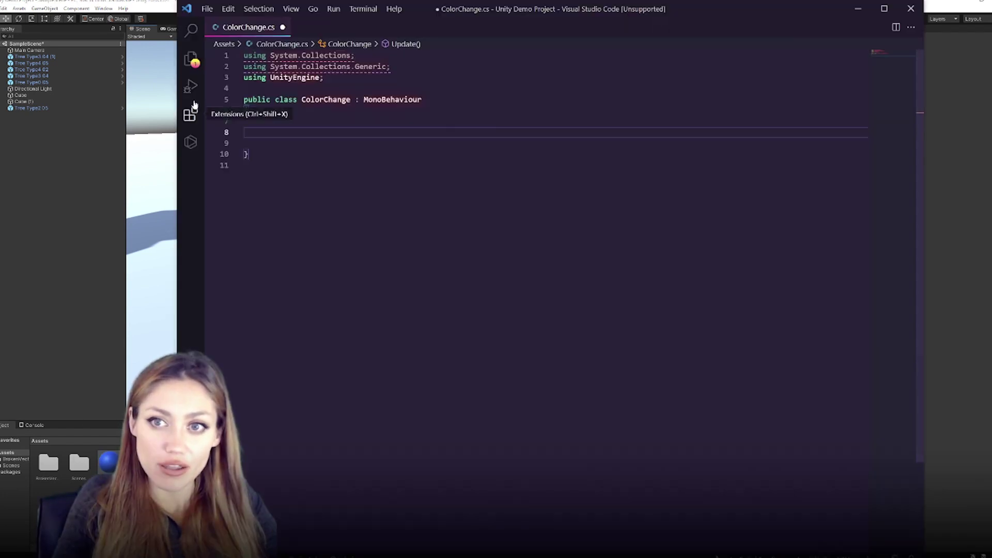
# - In Visual Studio Code, add a [SerializeField] attribute inside the empty ColorChange class
pyautogui.moveTo(421, 11); pyautogui.dragTo(561, 43)
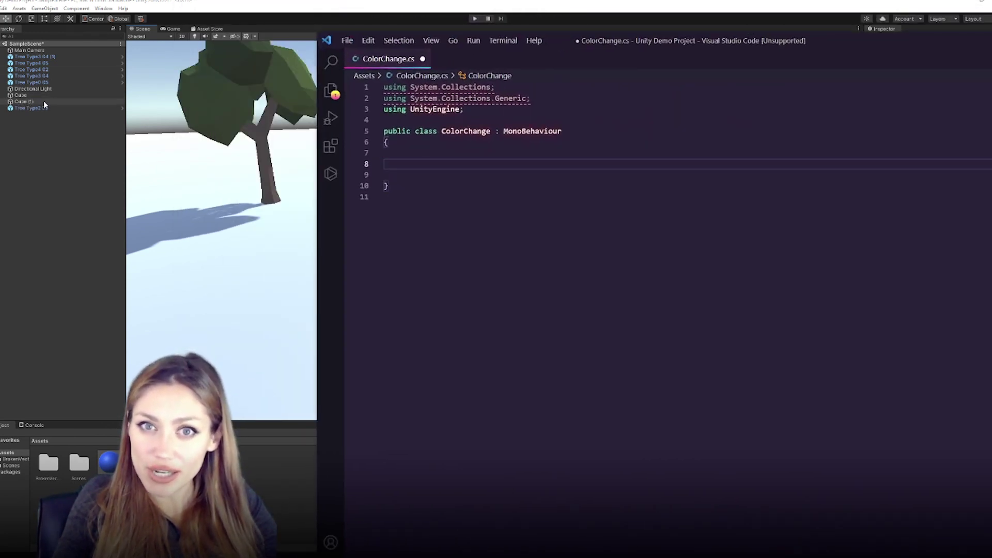
pyautogui.press('Tab')
pyautogui.write('[SerializeFi')
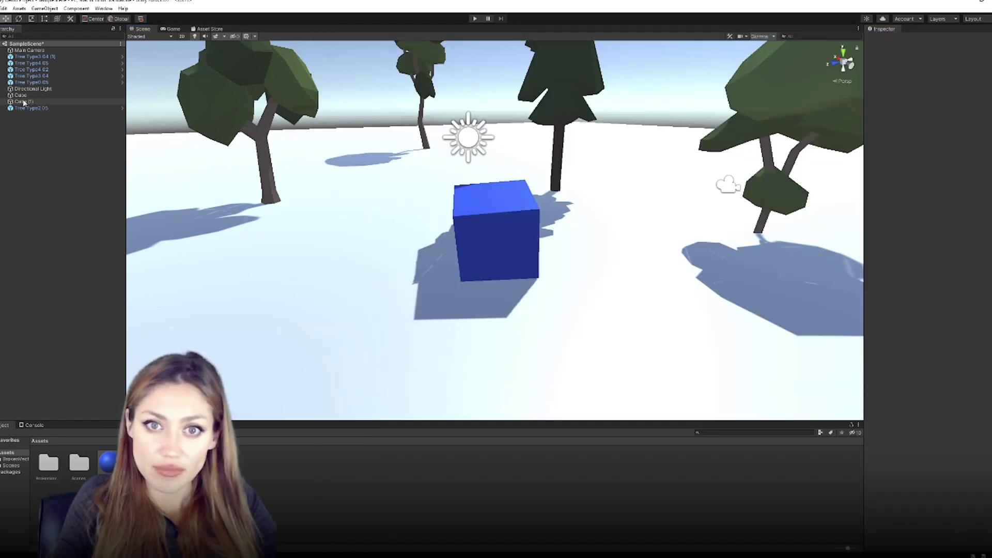
# - Switch to Unity and attach the ColorChange script to Cube (1) as a component
pyautogui.click(24, 103)
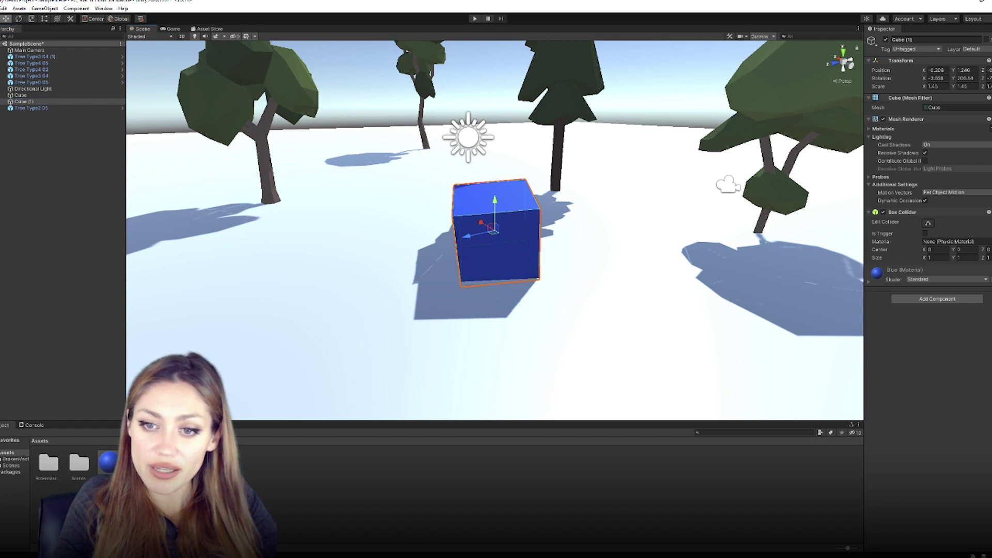
pyautogui.moveTo(298, 456); pyautogui.dragTo(918, 345)
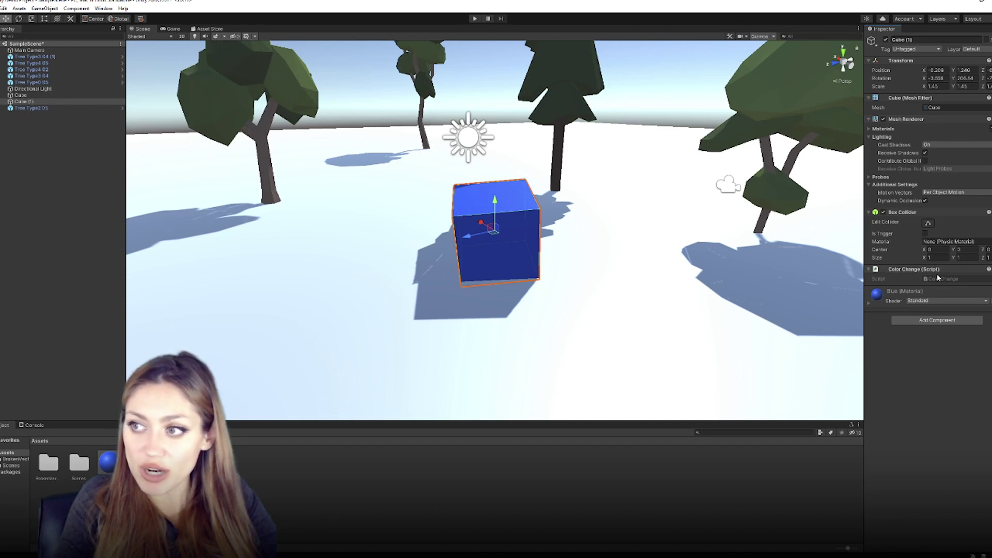
# - In Visual Studio Code, uncomment the [SerializeField] line, complete it with "GameObject cube;" and save the script
pyautogui.hotkey('alt', 'Tab')
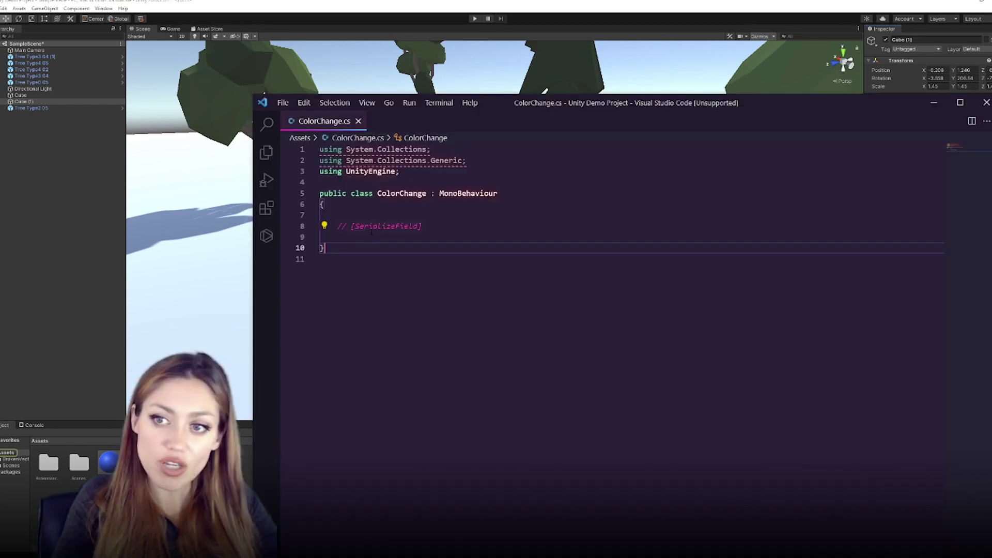
pyautogui.moveTo(351, 226); pyautogui.dragTo(338, 226)
pyautogui.press('BackSpace')
pyautogui.press('End')
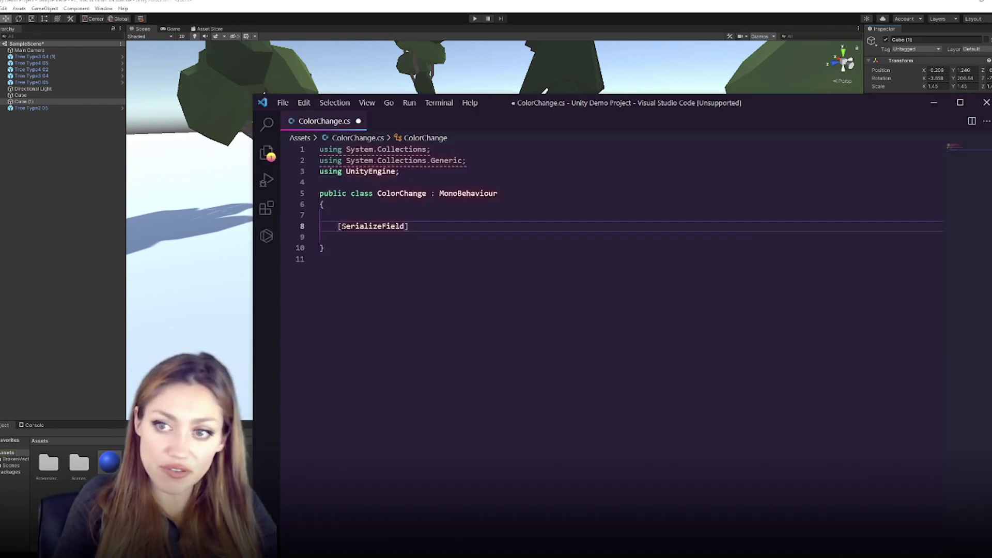
pyautogui.write('GameObject ')
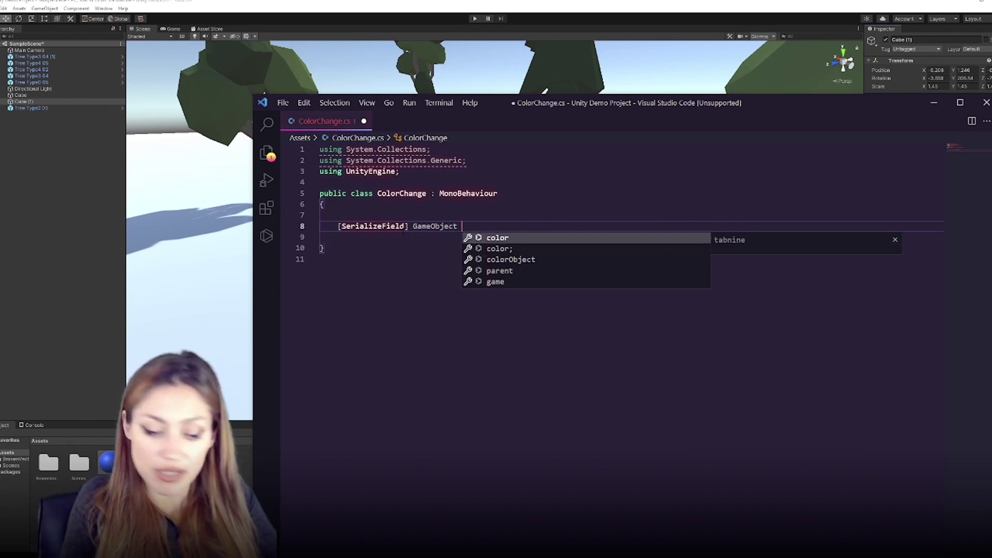
pyautogui.write('cube;')
pyautogui.hotkey('ctrl', 's')
# - Switch to Unity and assign Cube (1) to the Cube field of its Color Change component
pyautogui.hotkey('alt', 'Tab')
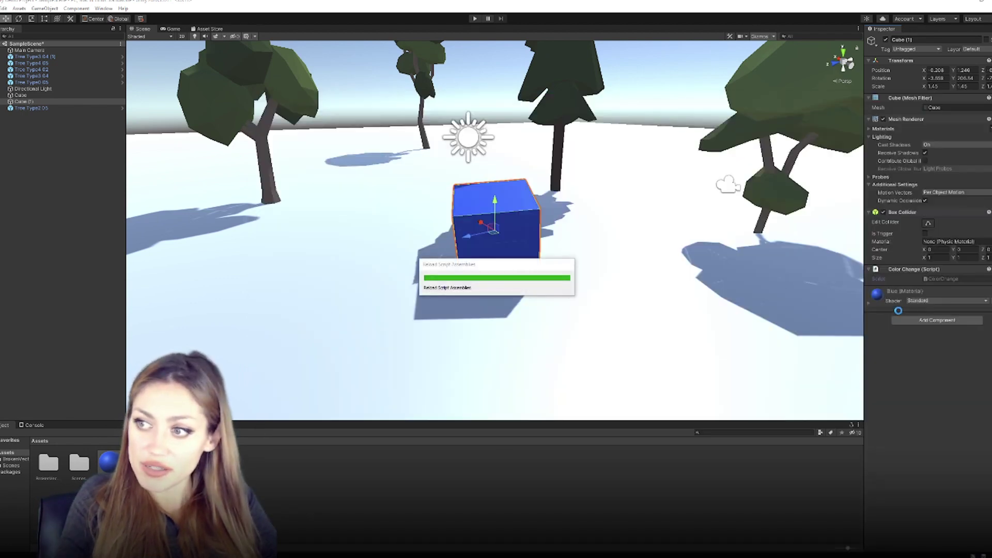
pyautogui.click(24, 102)
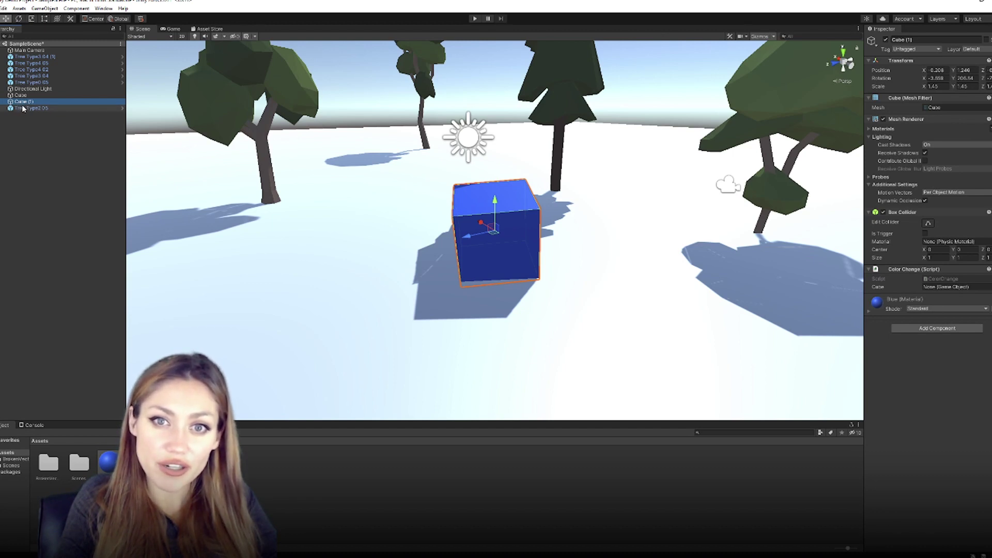
pyautogui.moveTo(25, 109); pyautogui.dragTo(949, 293)
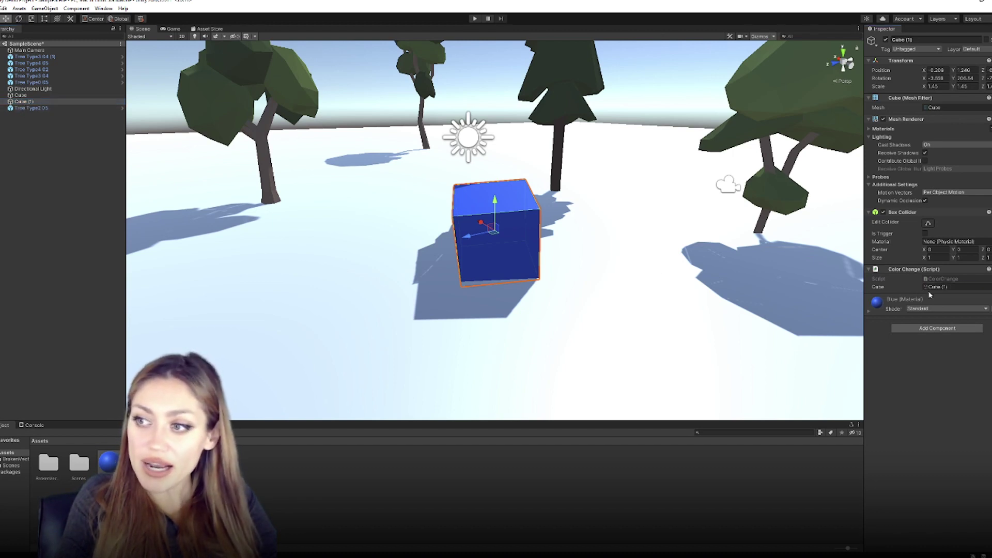
# - Switch to Visual Studio Code, add "[SerializeField] Material red, blue;" below the cube field in ColorChange, and save the script
pyautogui.hotkey('alt', 'Tab')
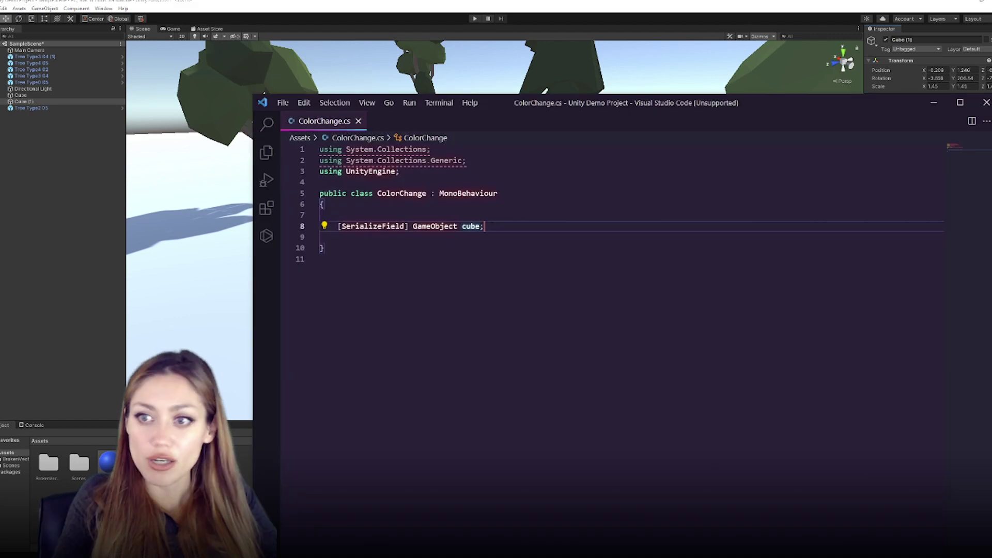
pyautogui.press('Return')
pyautogui.press('Return')
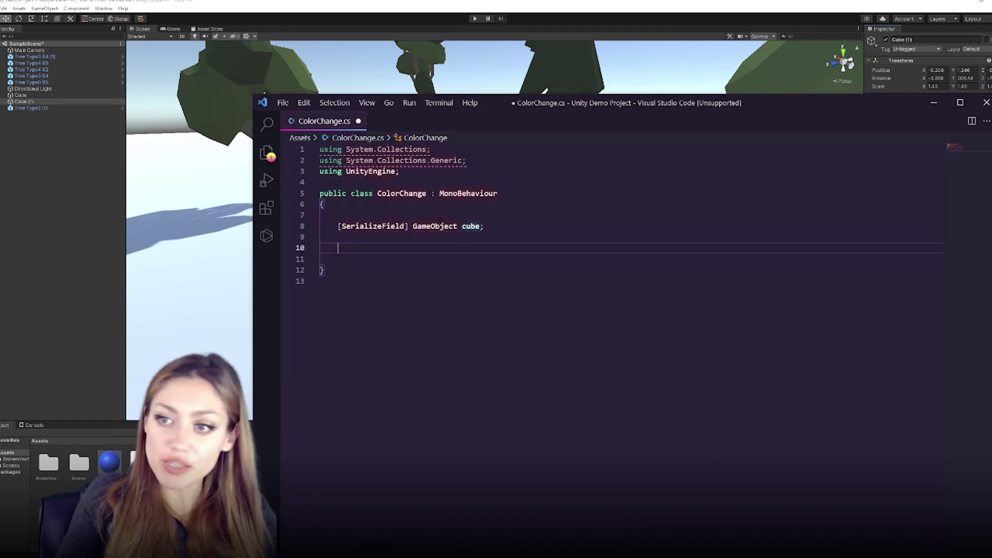
pyautogui.click(391, 242)
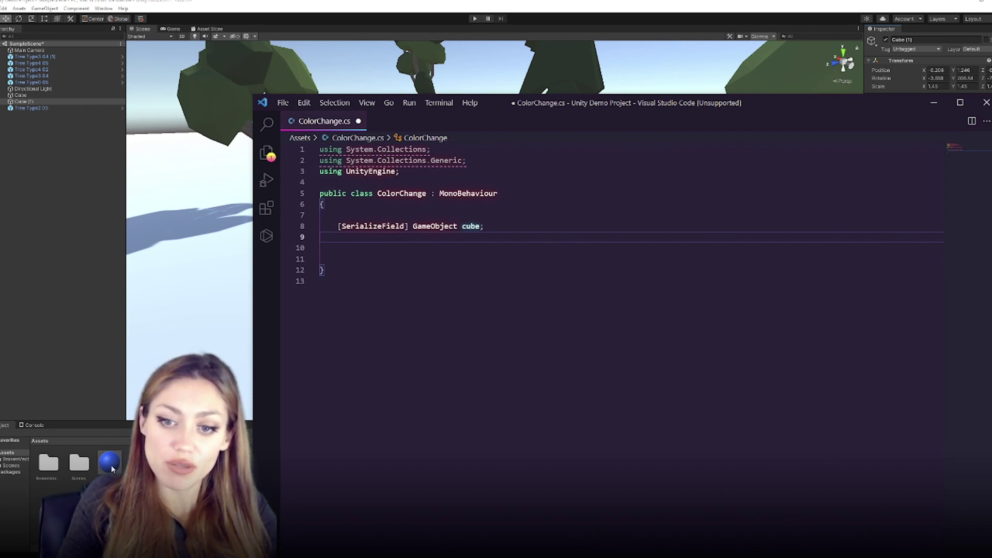
pyautogui.press('Tab')
pyautogui.write('[SerializeFiel')
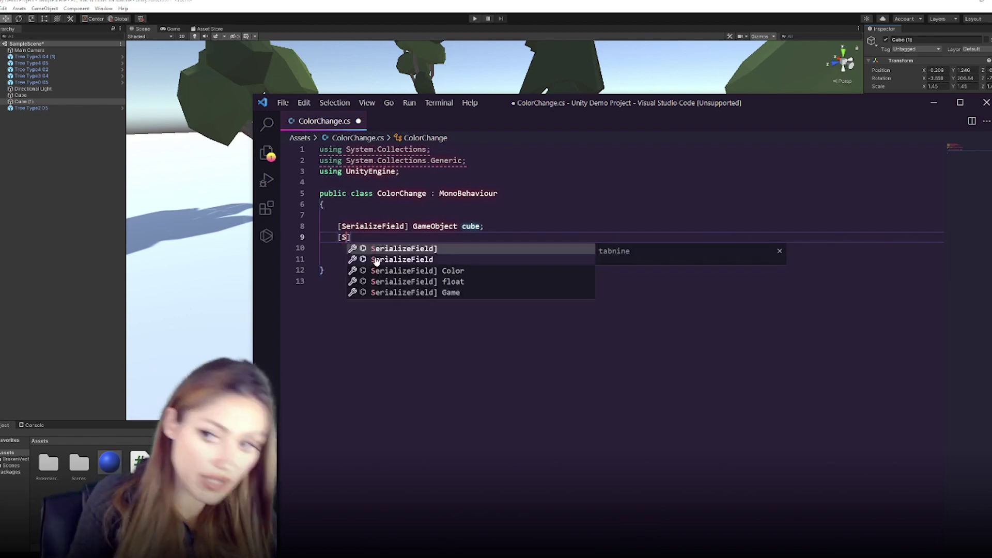
pyautogui.write('d] Mat')
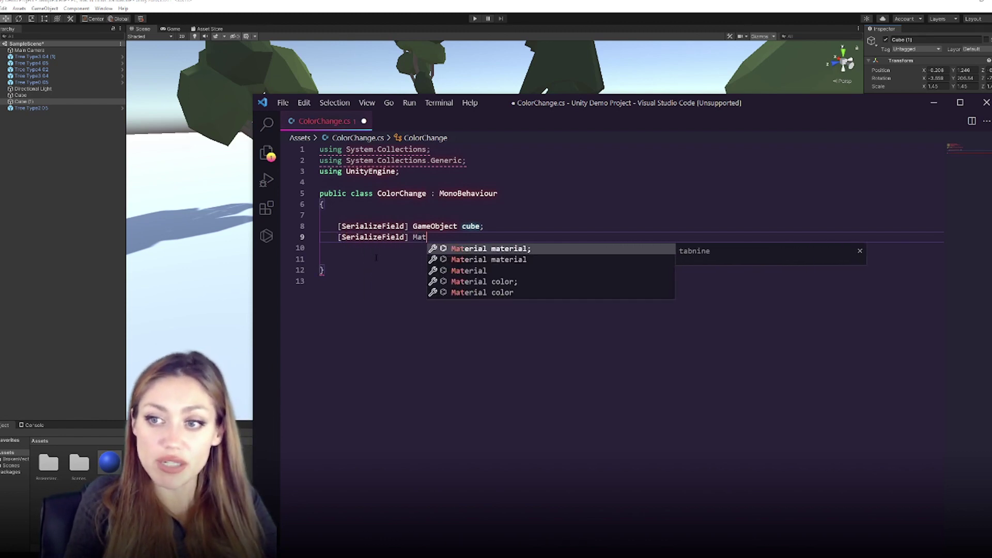
pyautogui.write('erial red, ')
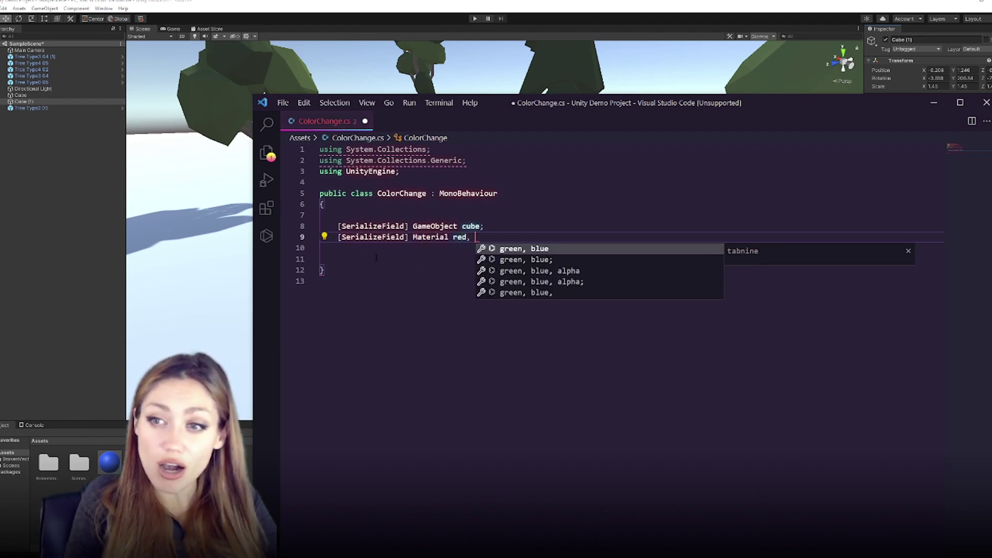
pyautogui.write('blue;')
pyautogui.hotkey('ctrl', 's')
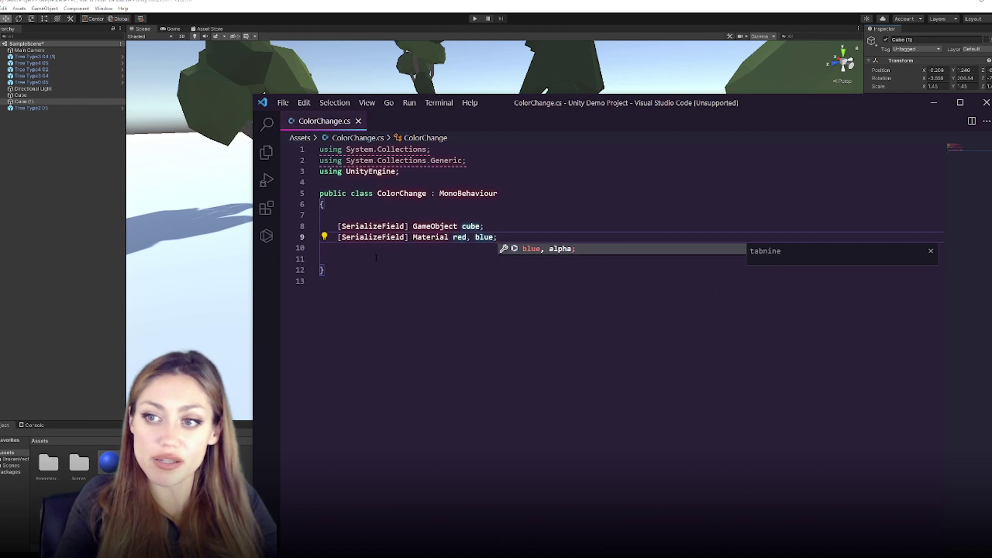
pyautogui.click(468, 238)
pyautogui.doubleClick(430, 237)
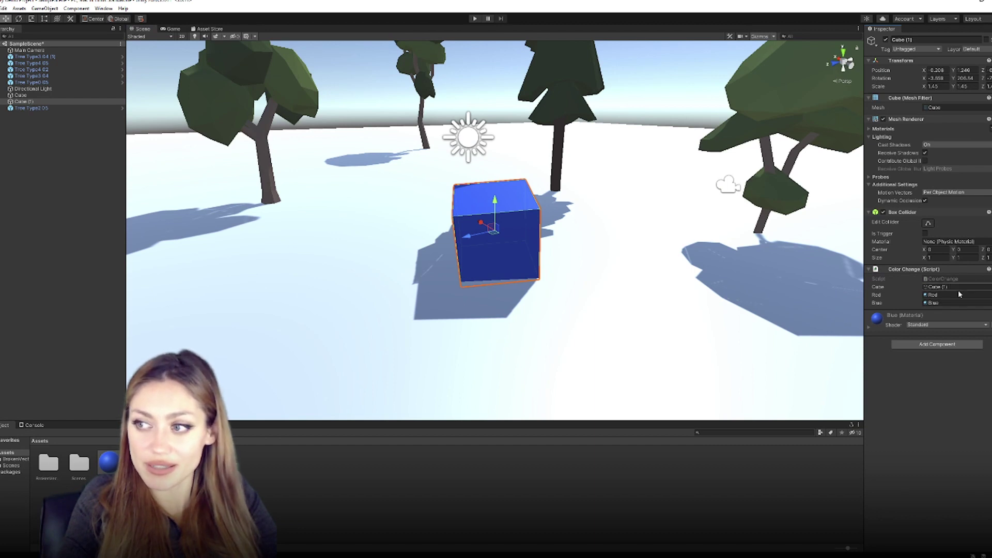
# - Return to the ColorChange script in Visual Studio Code and add an empty void Update() method below the serialized fields
pyautogui.hotkey('alt', 'Tab')
pyautogui.press('Return')
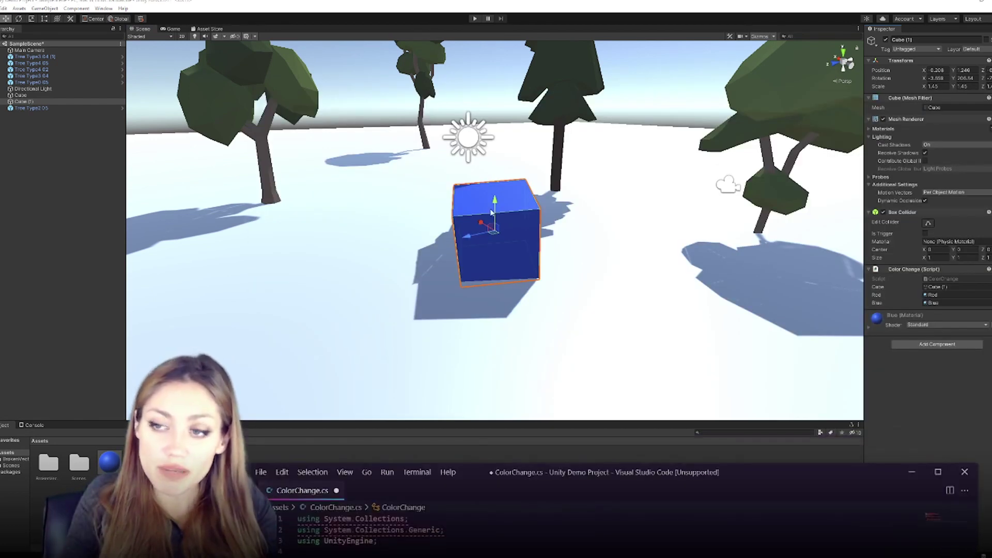
pyautogui.click(383, 101)
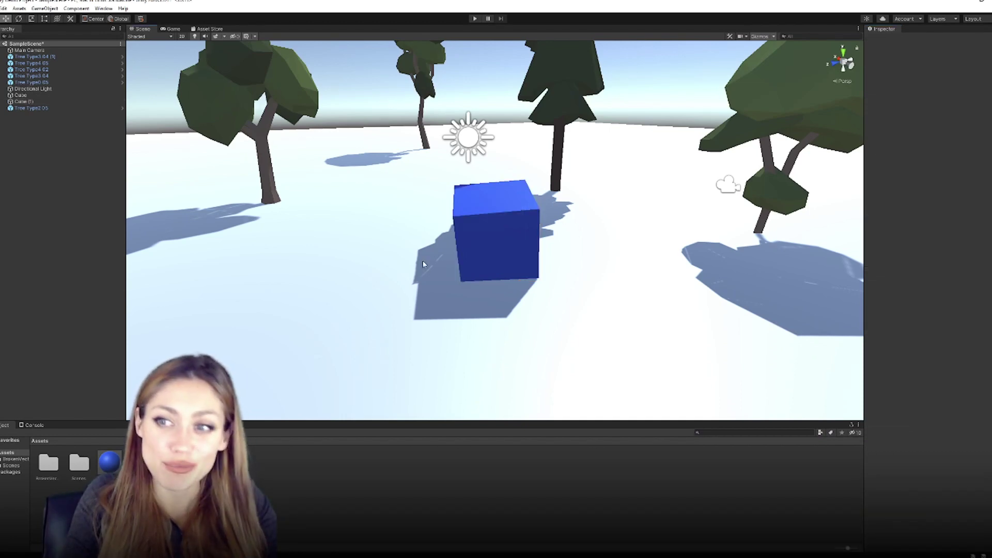
pyautogui.hotkey('alt', 'Tab')
pyautogui.moveTo(478, 470); pyautogui.dragTo(484, 72)
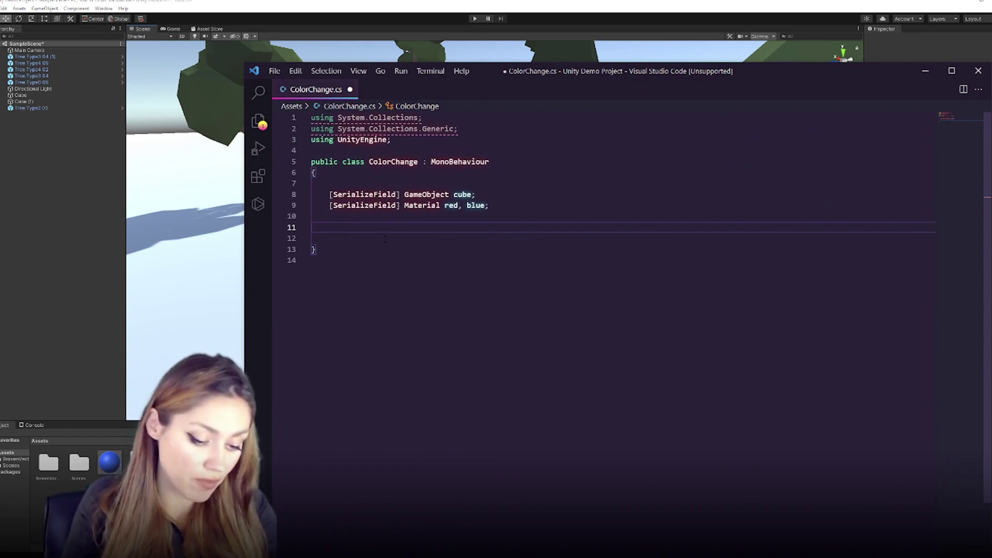
pyautogui.write('void')
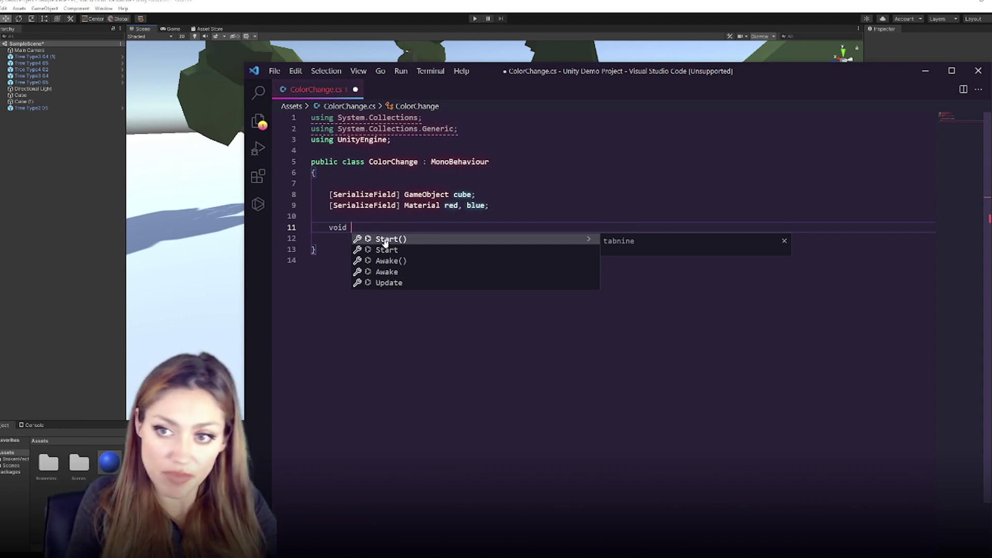
pyautogui.write('Updat')
pyautogui.press('Tab')
pyautogui.write('{')
pyautogui.press('Return')
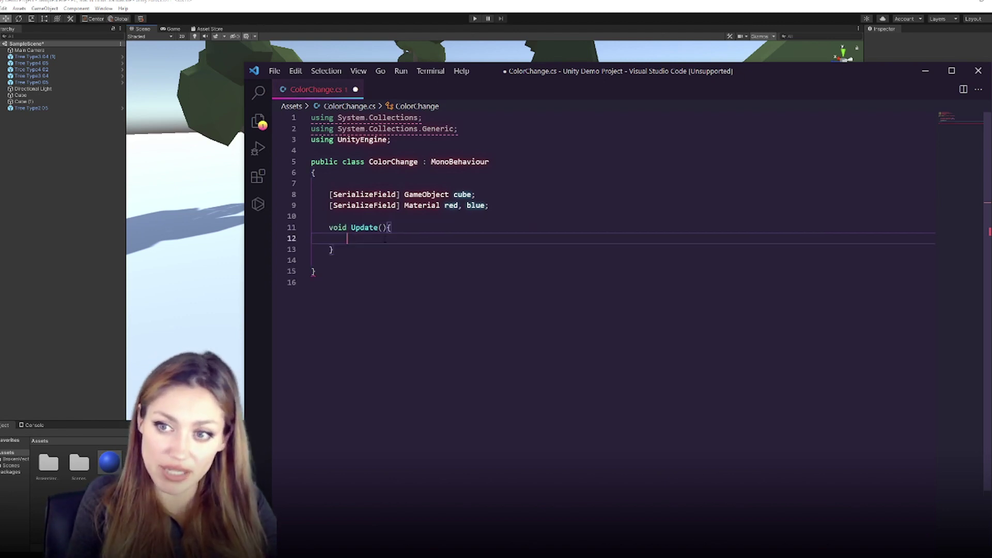
pyautogui.click(382, 248)
pyautogui.click(387, 240)
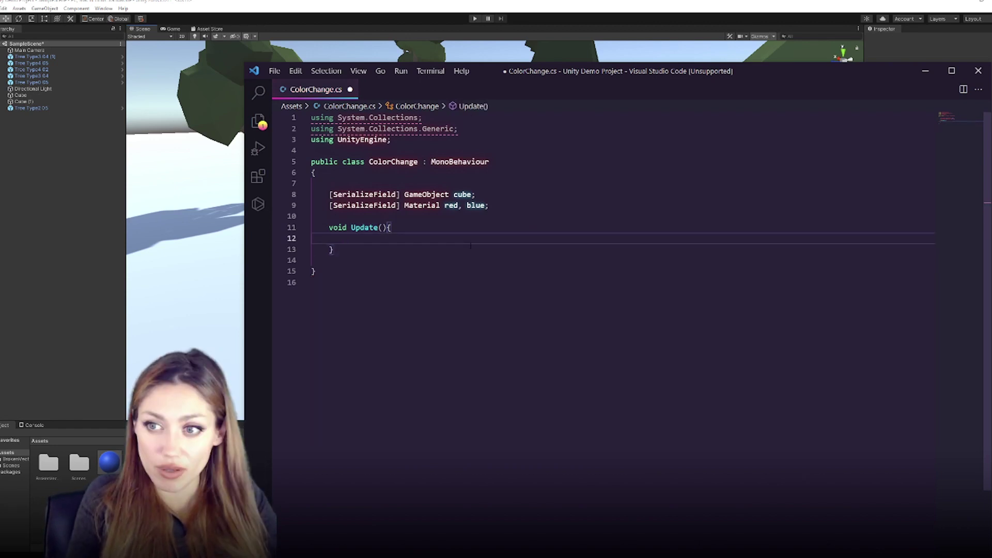
# - Inside Update(), write "cube.transform.GetComponent<Renderer>().material = blue;" and save the script
pyautogui.write('cube.GetComponent<')
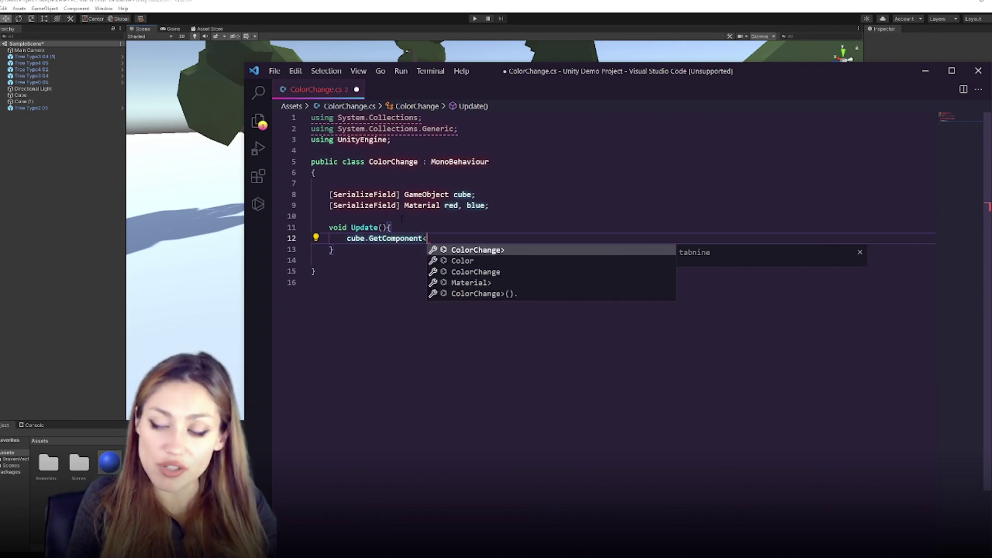
pyautogui.press('Escape')
pyautogui.moveTo(781, 77); pyautogui.dragTo(722, 336)
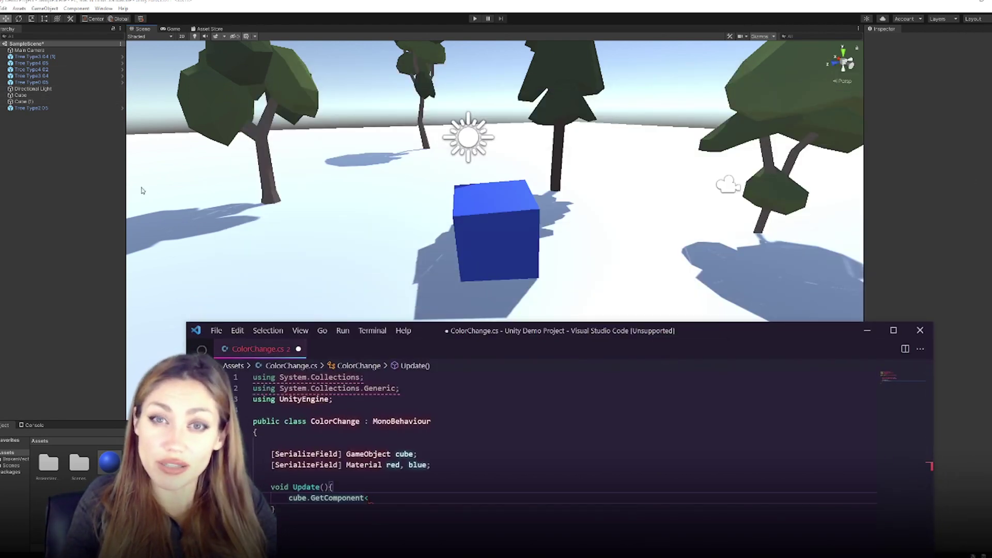
pyautogui.moveTo(476, 330); pyautogui.dragTo(502, 112)
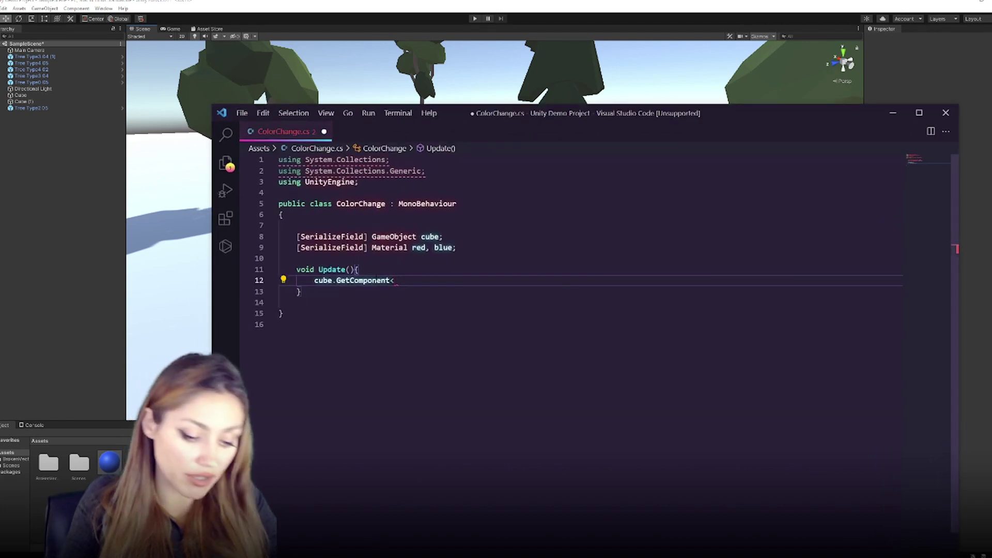
pyautogui.write('Renderer>()')
pyautogui.press('Escape')
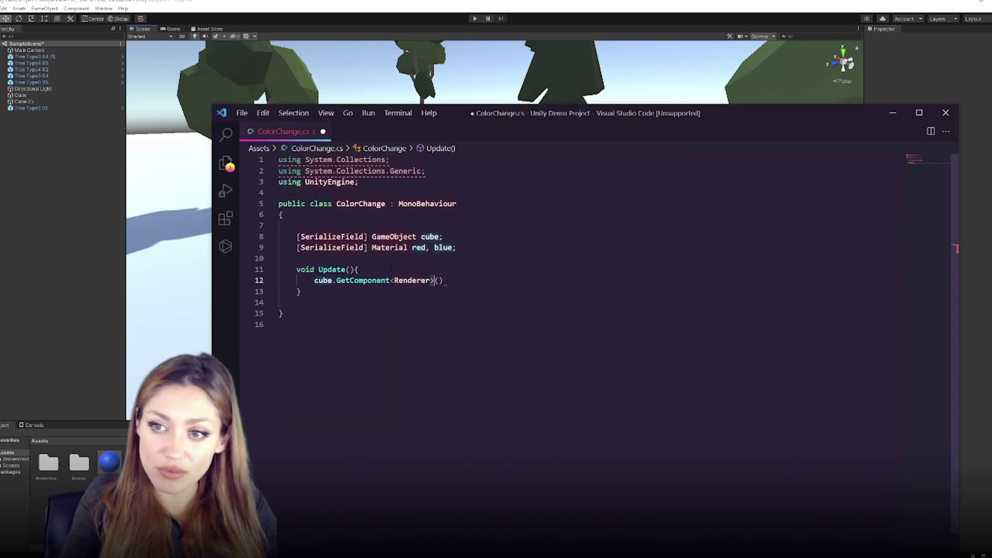
pyautogui.write('.')
pyautogui.click(337, 280)
pyautogui.write('transform.GetCo')
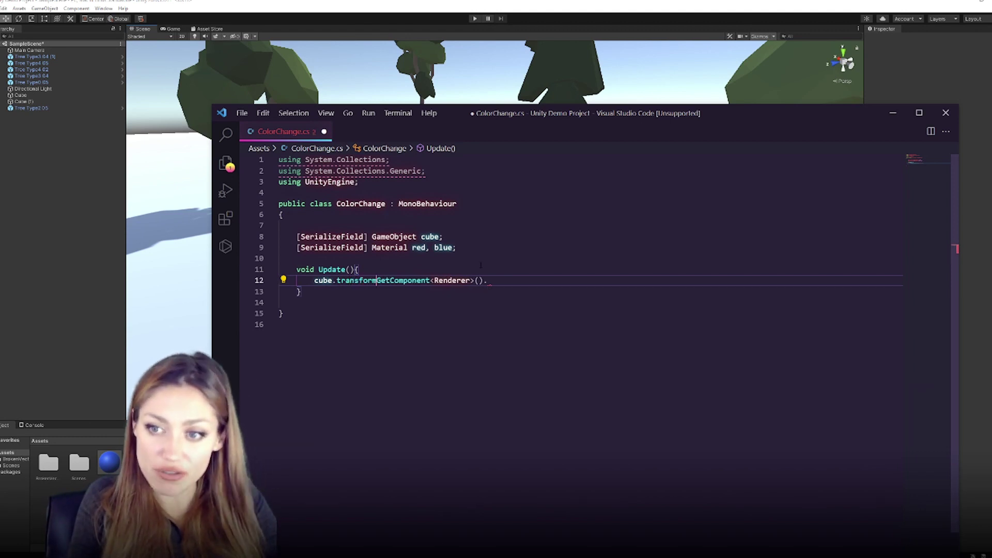
pyautogui.write('mponent<Renderer>().mate')
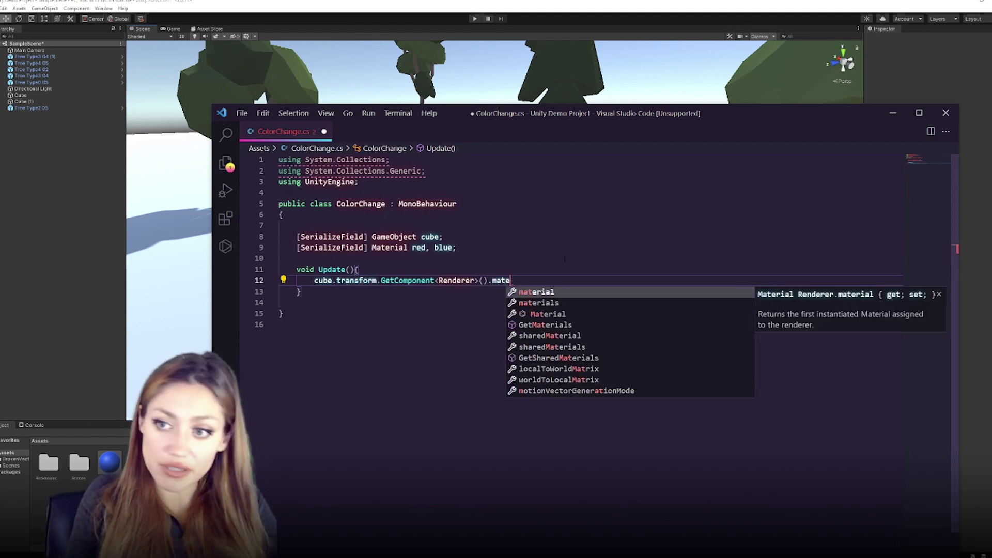
pyautogui.write('rial = blue;')
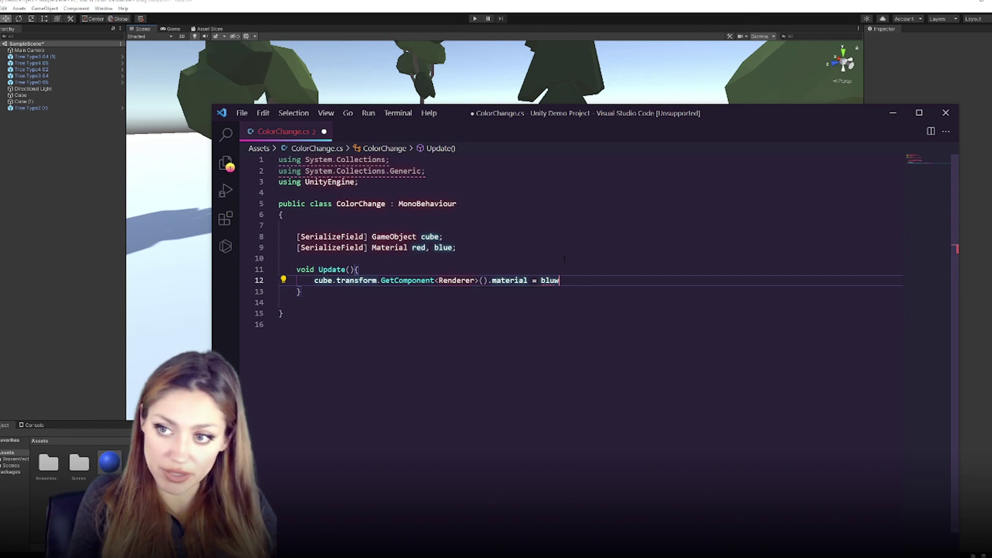
pyautogui.click(391, 265)
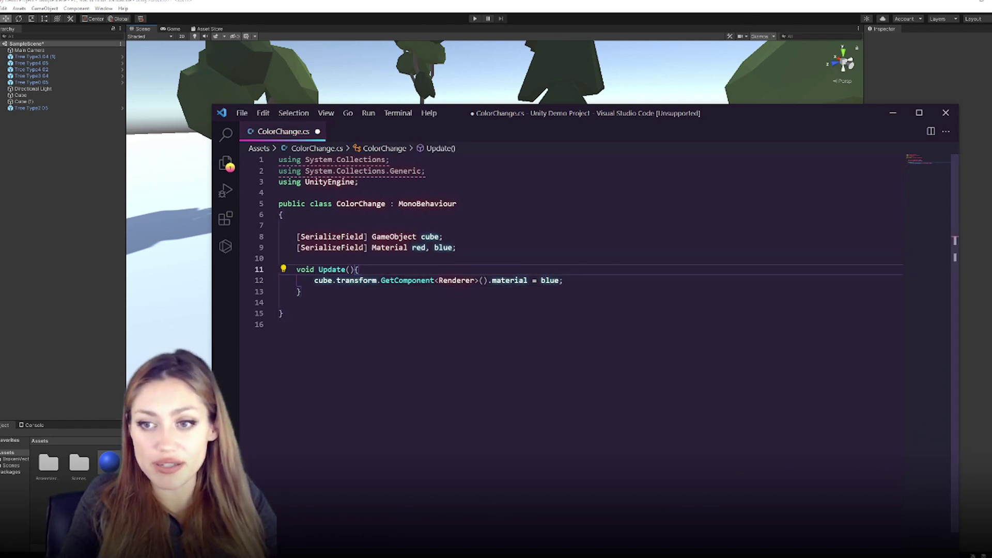
pyautogui.hotkey('ctrl', 's')
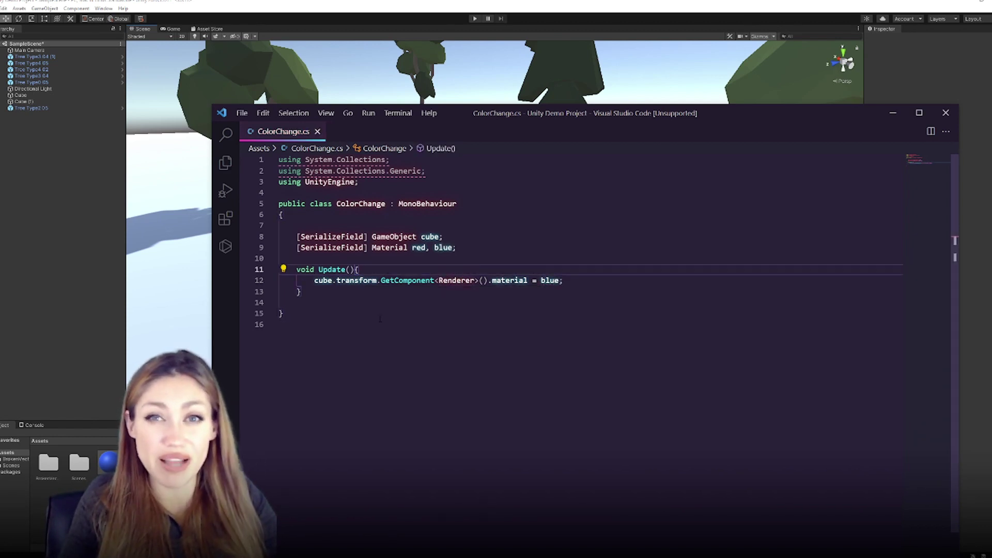
# - Wrap the material assignment in Update() in an if(Input.GetMouseButtonDown(0)) block and save the script
pyautogui.press('Return')
pyautogui.write('if(Input.GetMo')
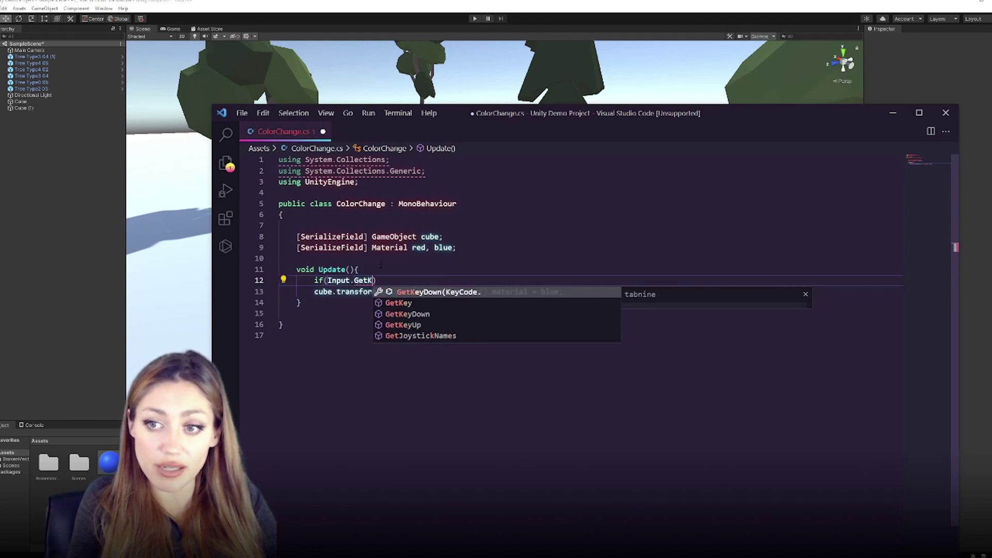
pyautogui.write('useButtonDown(0')
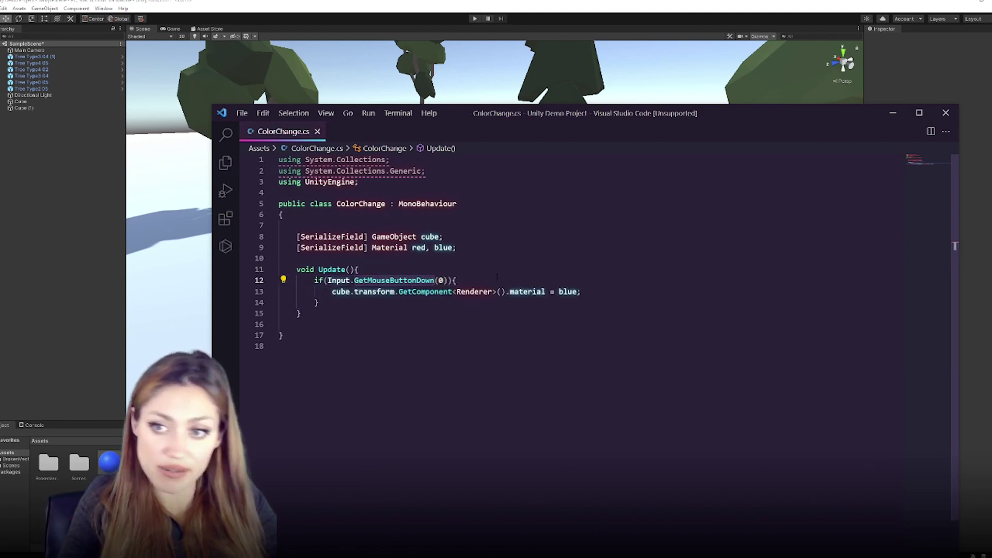
# - Switch to Unity, test the cube's red-to-blue color change in Play mode, and stop playing
pyautogui.click(893, 113)
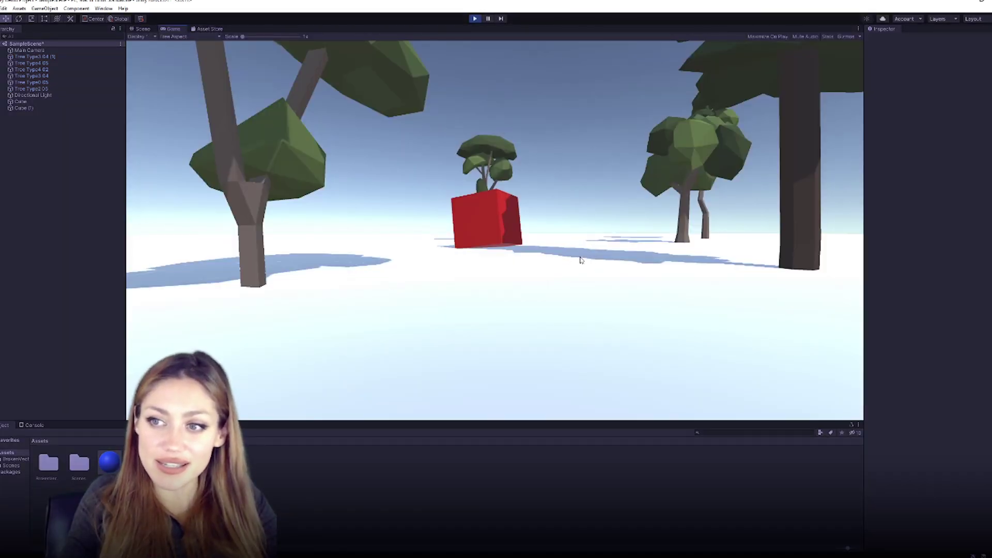
pyautogui.press('space')
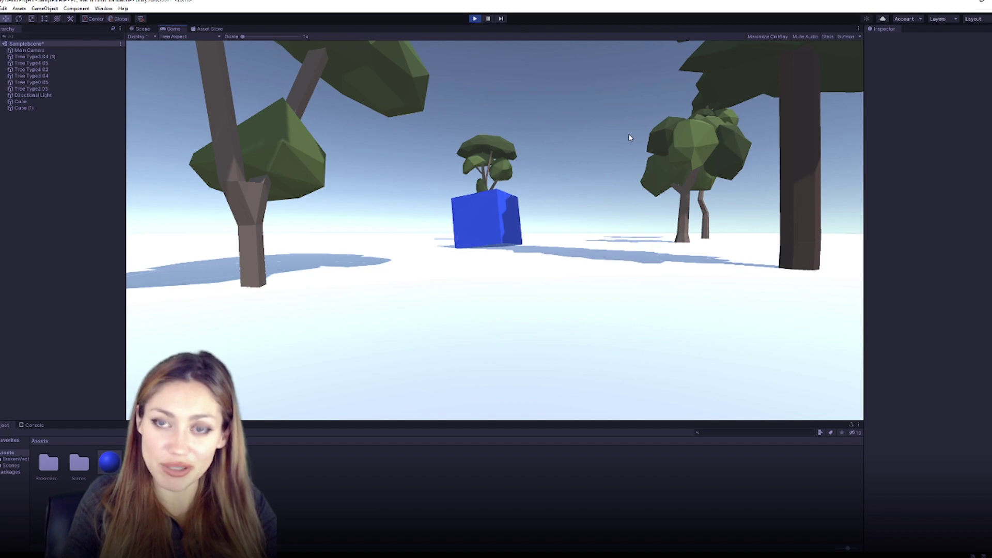
pyautogui.click(475, 18)
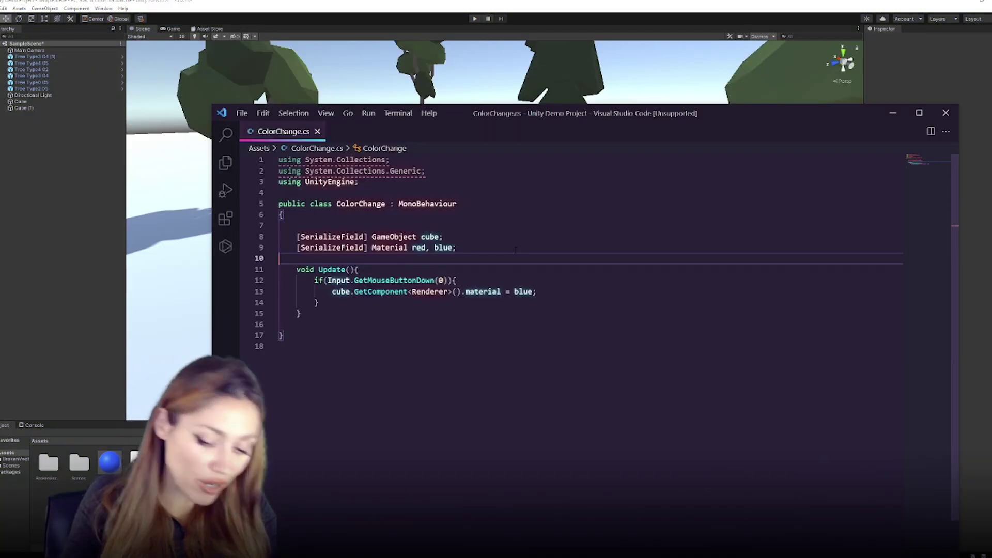
# - In Visual Studio Code, declare "bool isRed = true;" between the serialized fields and Update(), and save the script
pyautogui.press('Return')
pyautogui.press('Return')
pyautogui.press('Up')
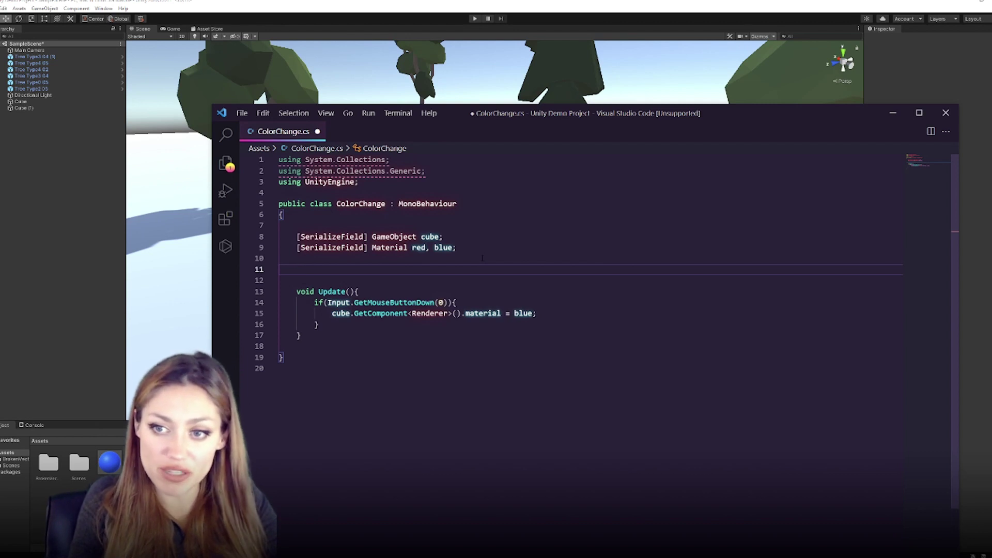
pyautogui.write('bool')
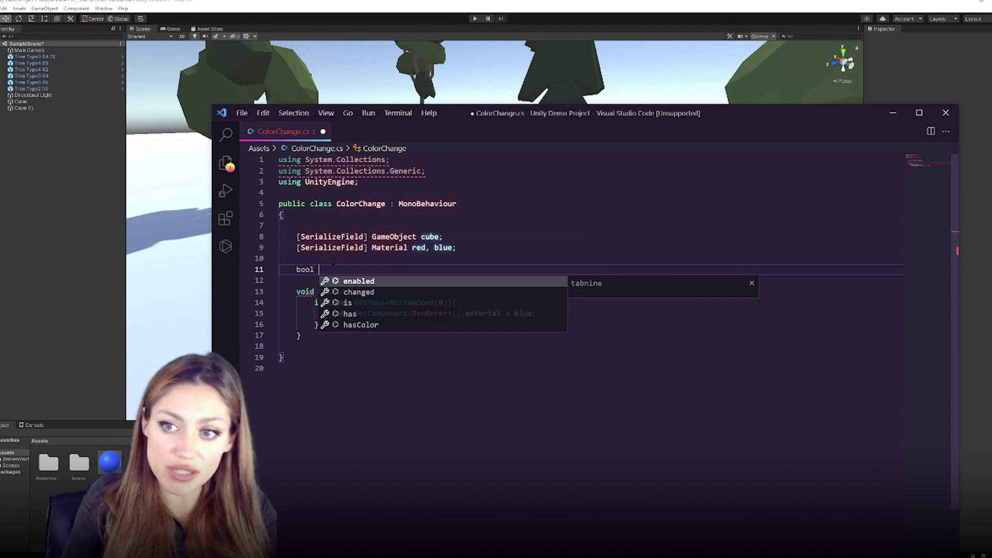
pyautogui.click(369, 274)
pyautogui.write('isRed =true')
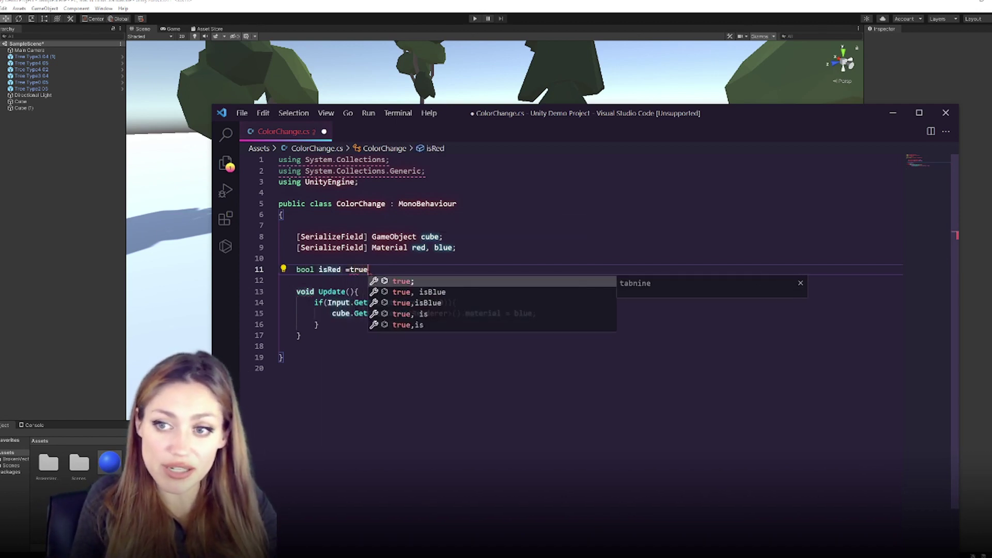
pyautogui.press('Tab')
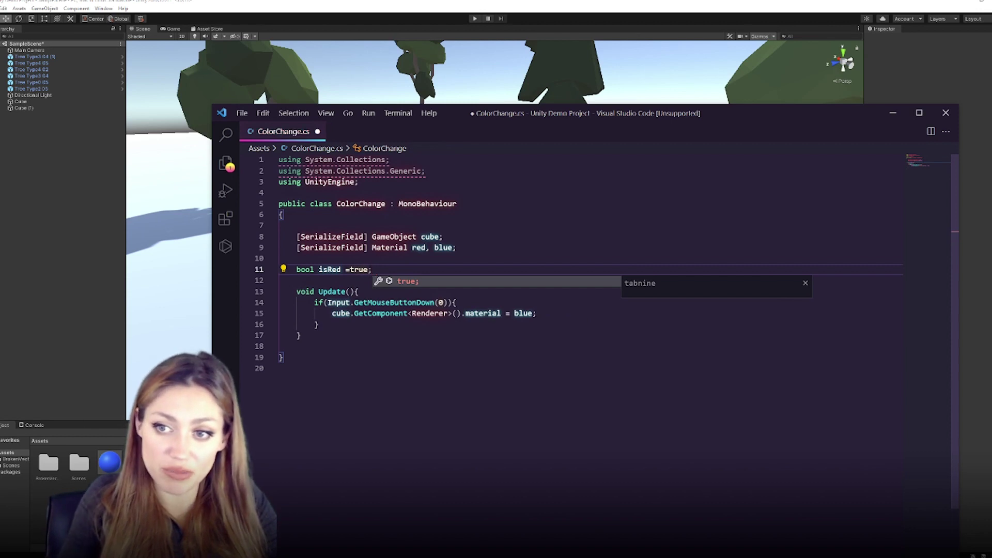
pyautogui.click(310, 257)
pyautogui.hotkey('ctrl', 's')
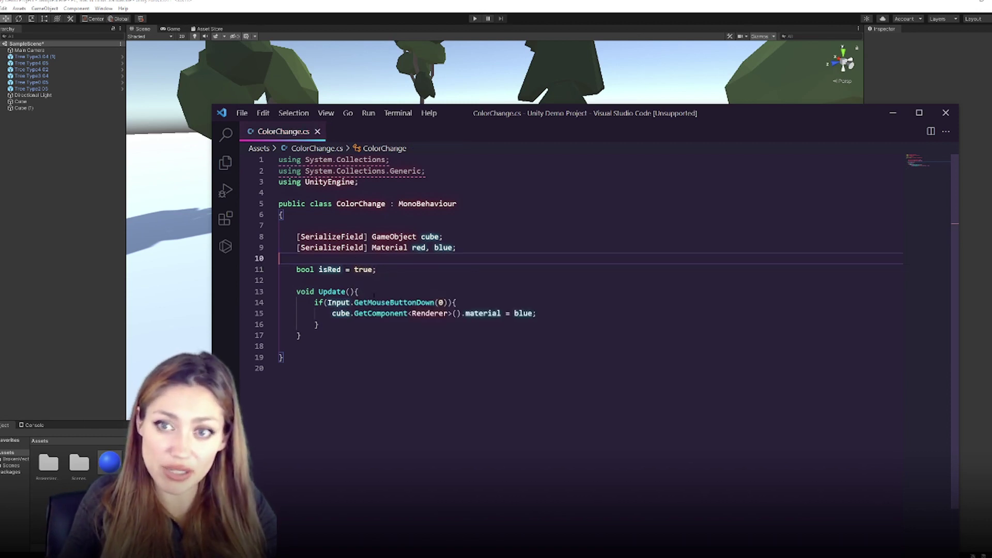
# - Inside the GetMouseButtonDown(0) block, wrap the blue material assignment in an if(isRed) block and add an empty else block
pyautogui.click(360, 292)
pyautogui.moveTo(315, 302); pyautogui.dragTo(460, 302)
pyautogui.click(477, 302)
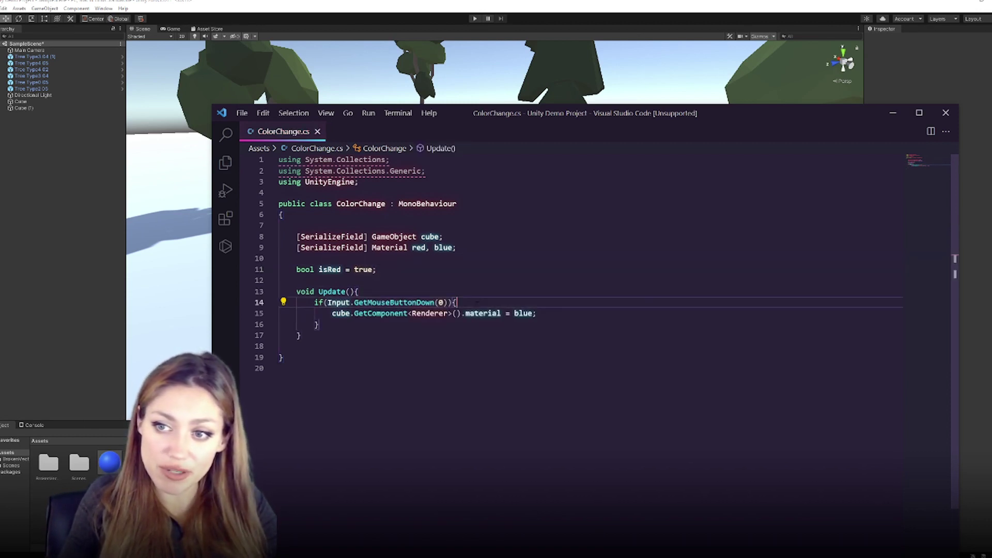
pyautogui.press('Return')
pyautogui.write('if(isRea')
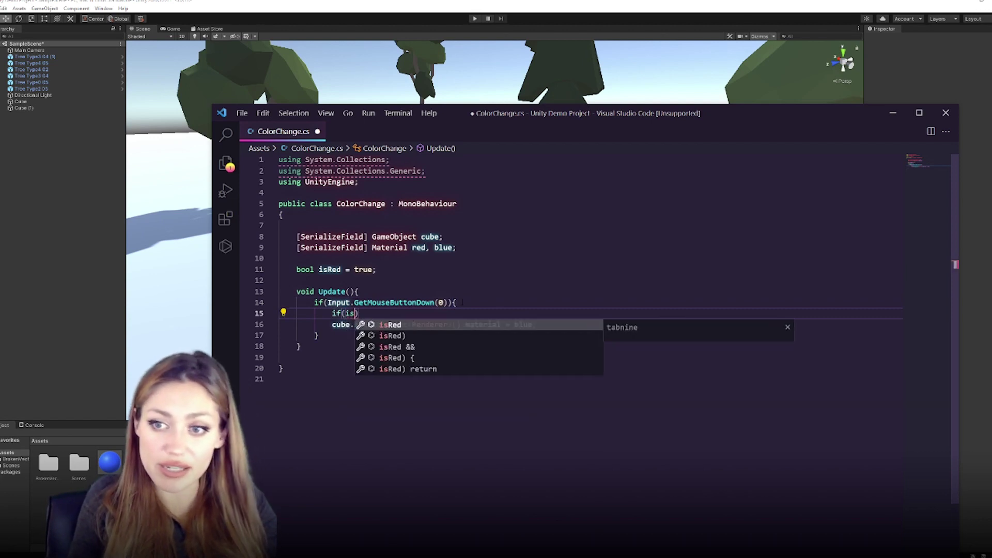
pyautogui.write('d){')
pyautogui.press('Return')
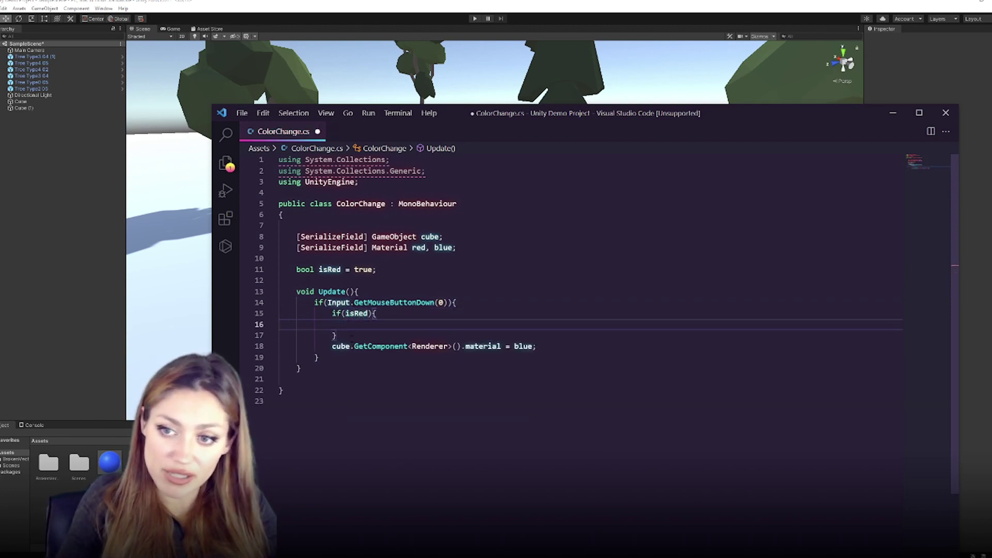
pyautogui.write('else')
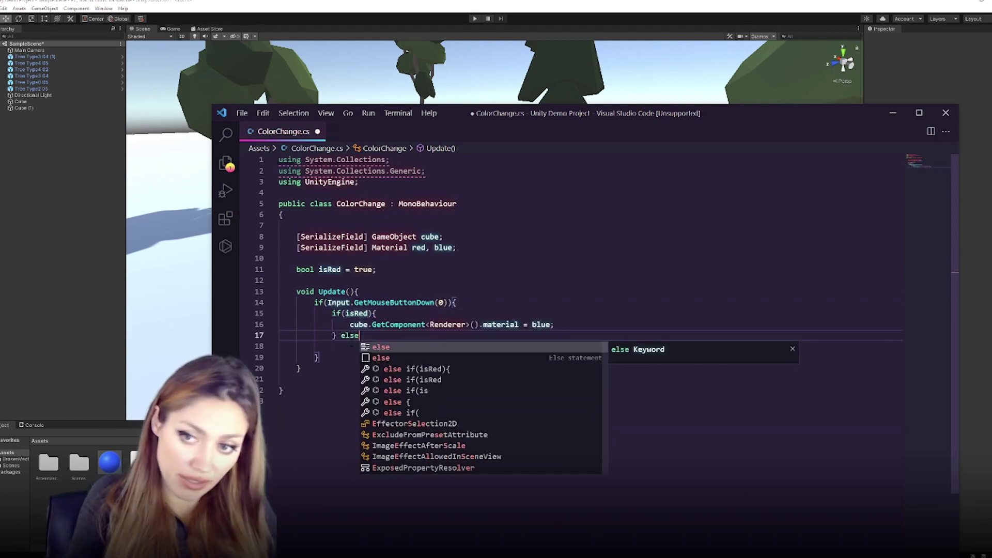
pyautogui.write('{')
pyautogui.press('Return')
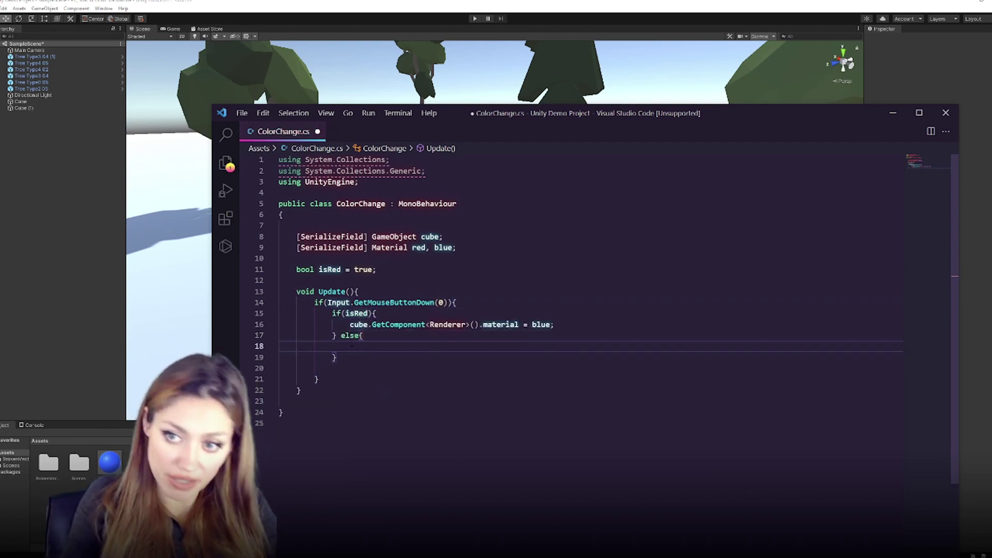
# - Copy the material assignment into the else block, change its material to red, and save the script
pyautogui.click(359, 335)
pyautogui.moveTo(350, 324); pyautogui.dragTo(566, 326)
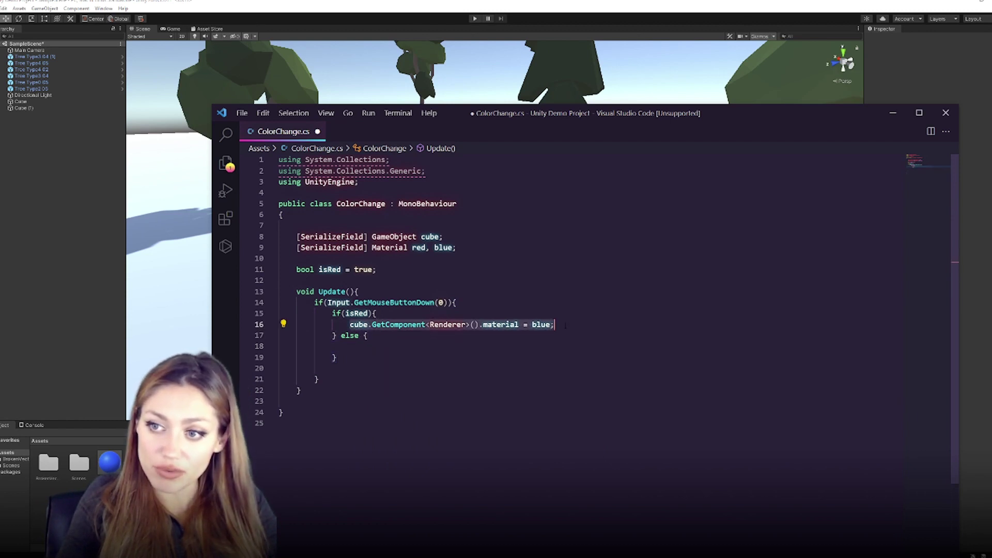
pyautogui.hotkey('ctrl', 'c')
pyautogui.click(380, 346)
pyautogui.hotkey('ctrl', 'v')
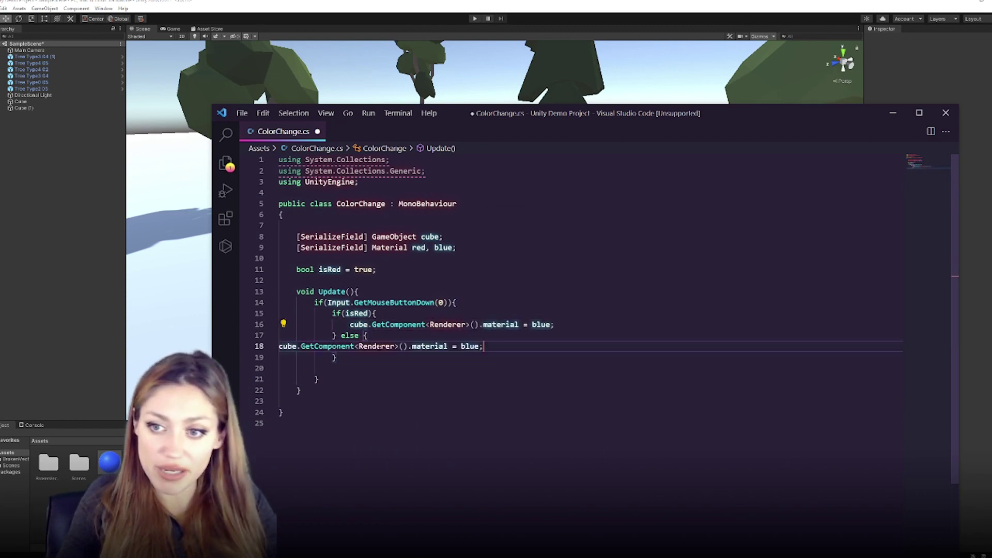
pyautogui.press('Left')
pyautogui.press('BackSpace')
pyautogui.press('BackSpace')
pyautogui.press('BackSpace')
pyautogui.press('BackSpace')
pyautogui.write('red')
pyautogui.hotkey('ctrl', 's')
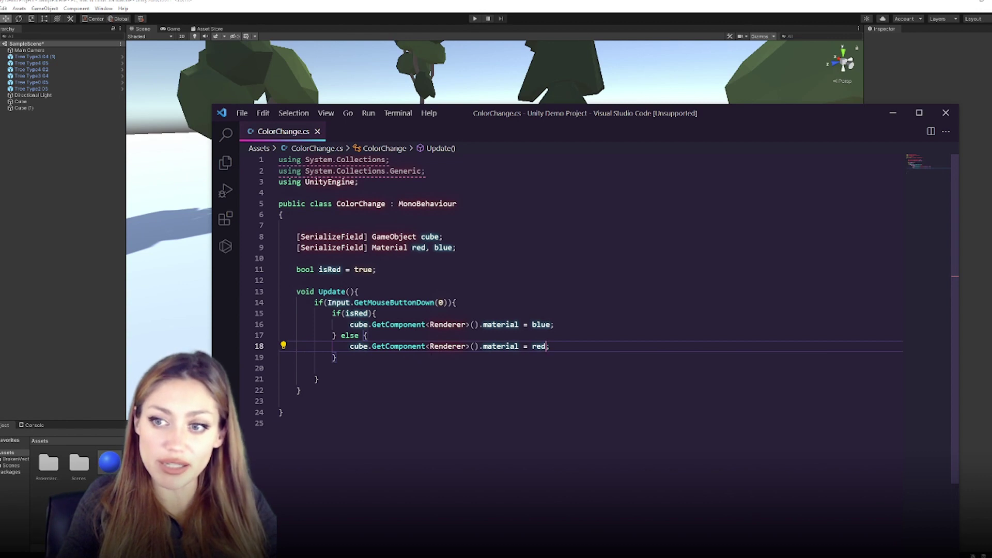
# - Add "isRed=false;" as the first line of the if(isRed) block
pyautogui.click(341, 269)
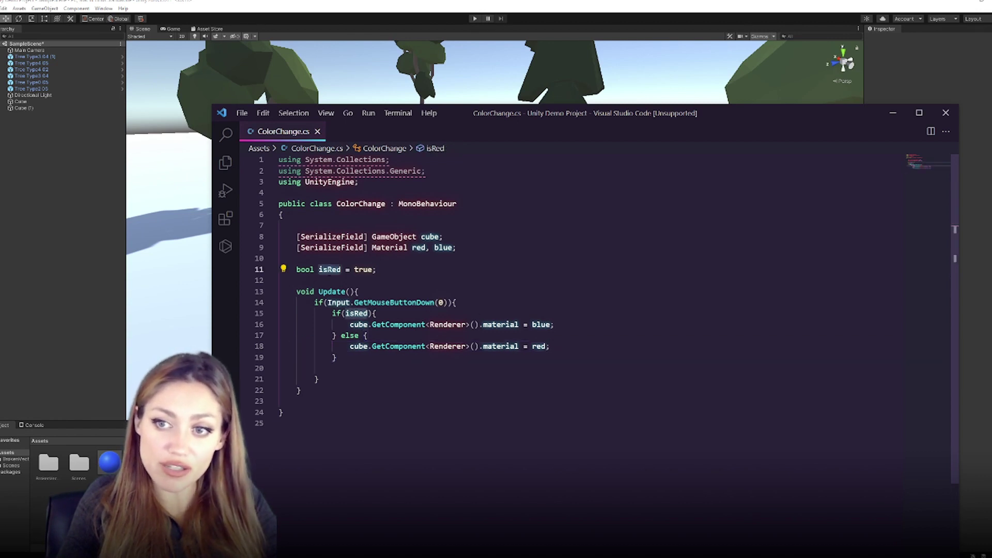
pyautogui.click(405, 311)
pyautogui.press('Return')
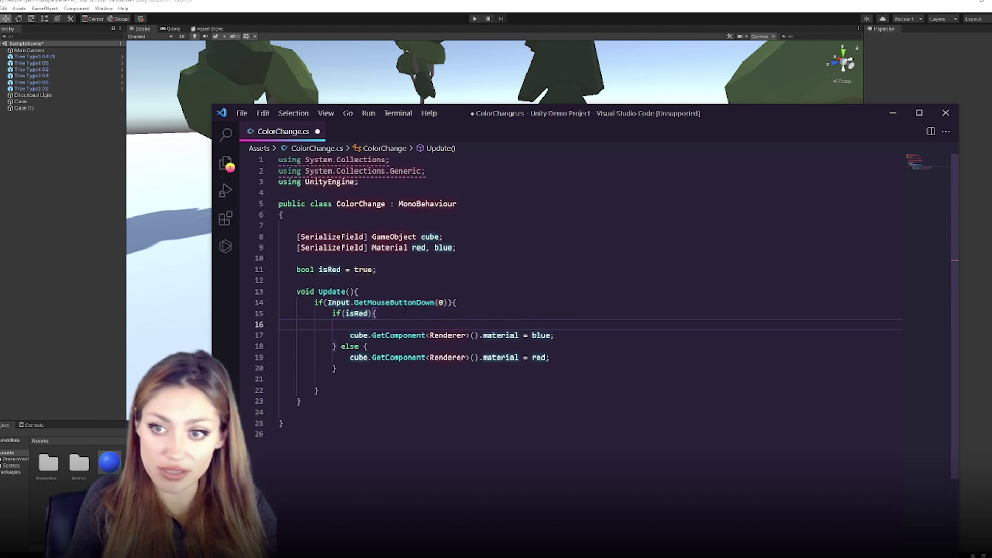
pyautogui.write('isRed=false;')
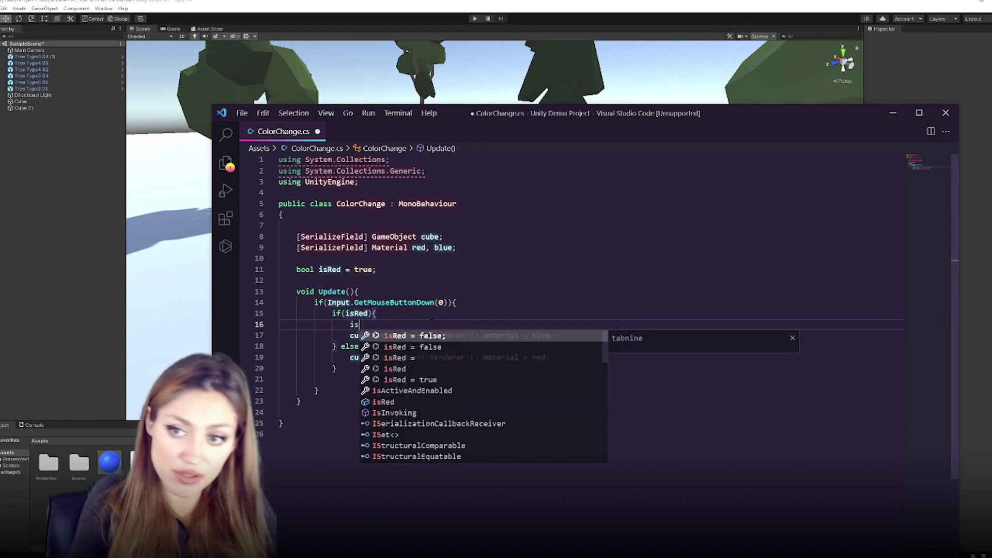
# - Copy the isRed assignment to the start of the else block, change it to "isRed=true;", and save the script
pyautogui.click(384, 293)
pyautogui.moveTo(350, 324); pyautogui.dragTo(402, 325)
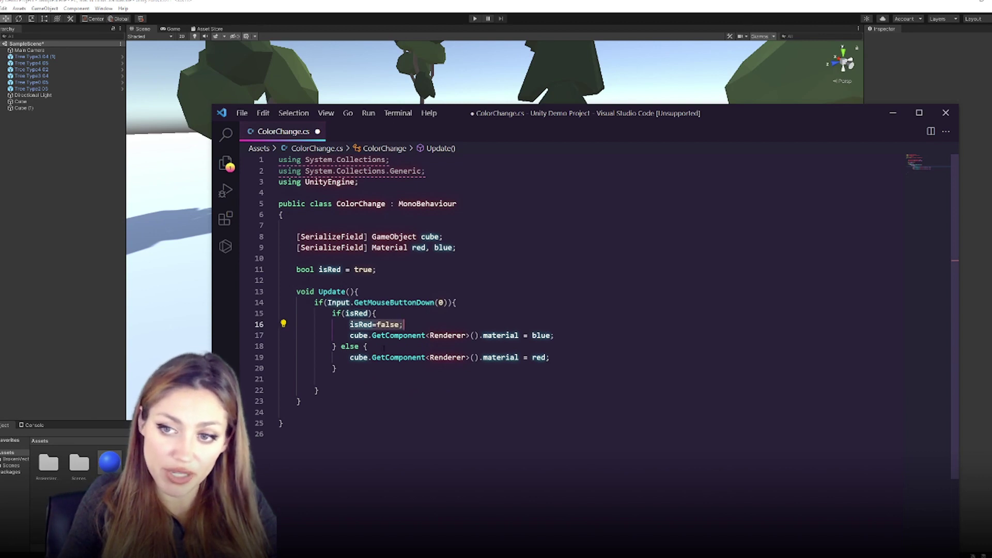
pyautogui.hotkey('ctrl', 'c')
pyautogui.click(384, 347)
pyautogui.press('Return')
pyautogui.hotkey('ctrl', 'v')
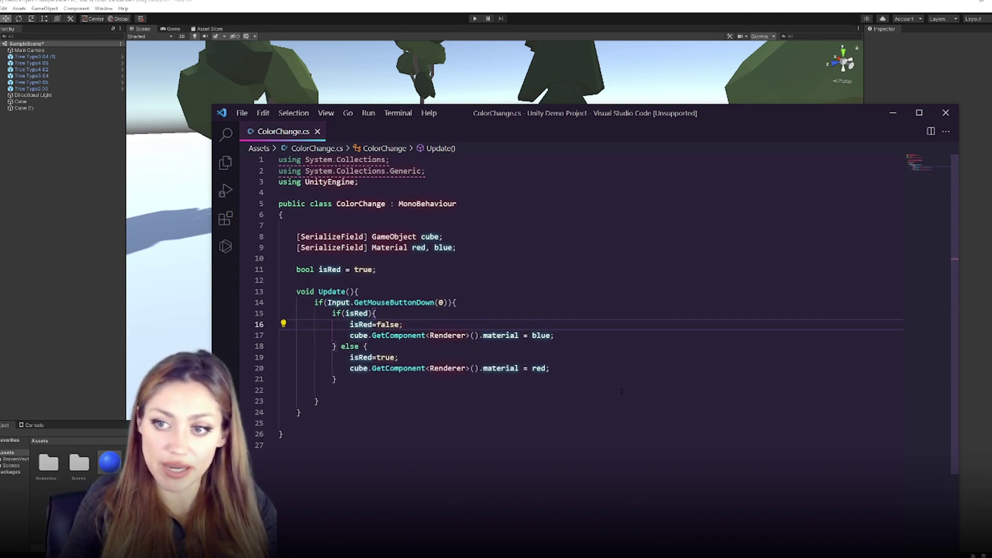
pyautogui.click(406, 390)
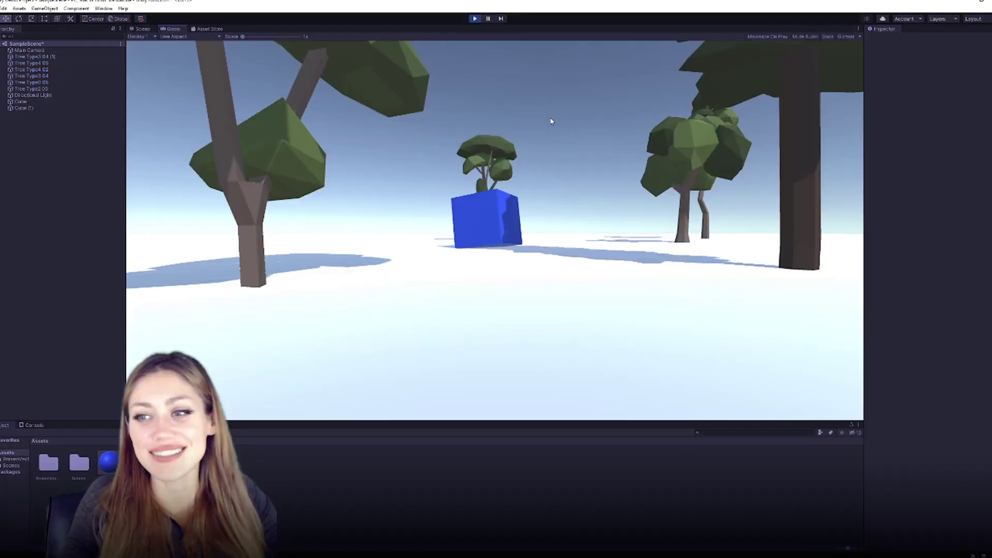
# - Switch to Unity and repeatedly test the cube's toggling between red and blue in Play mode
pyautogui.click(551, 121)
pyautogui.click(551, 121)
pyautogui.click(551, 121)
pyautogui.click(550, 121)
pyautogui.click(551, 121)
pyautogui.click(551, 122)
pyautogui.click(551, 122)
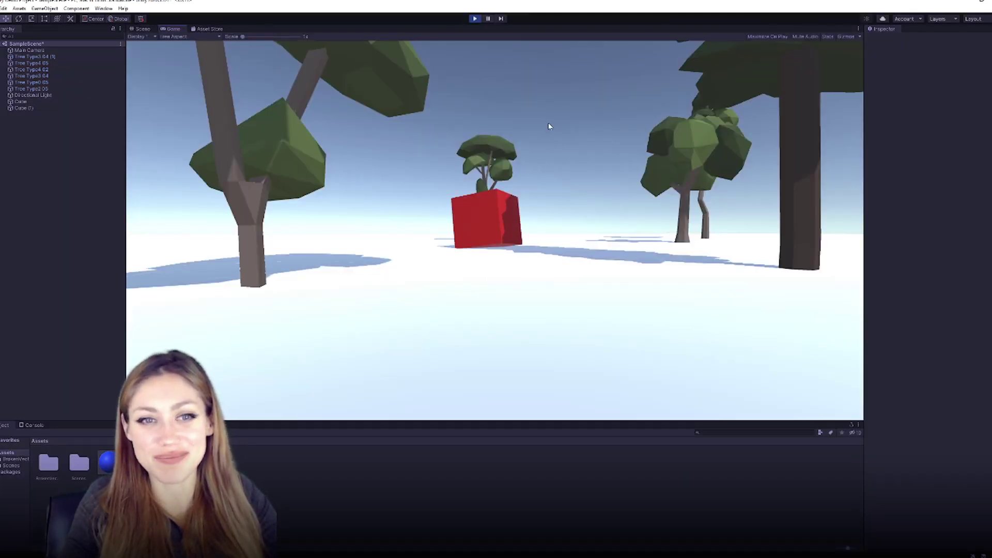